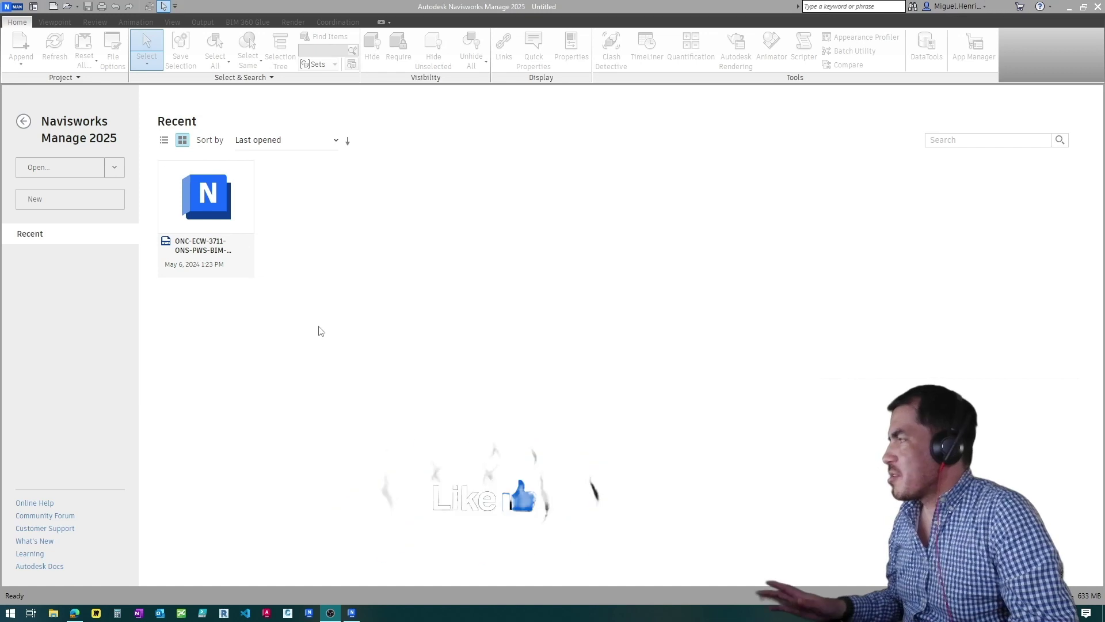
# Step: Browse to Desktop > Sample Snowdon Towers, list All Files, and load the Sample Snowdon - Federated Model
pyautogui.click(59, 169)
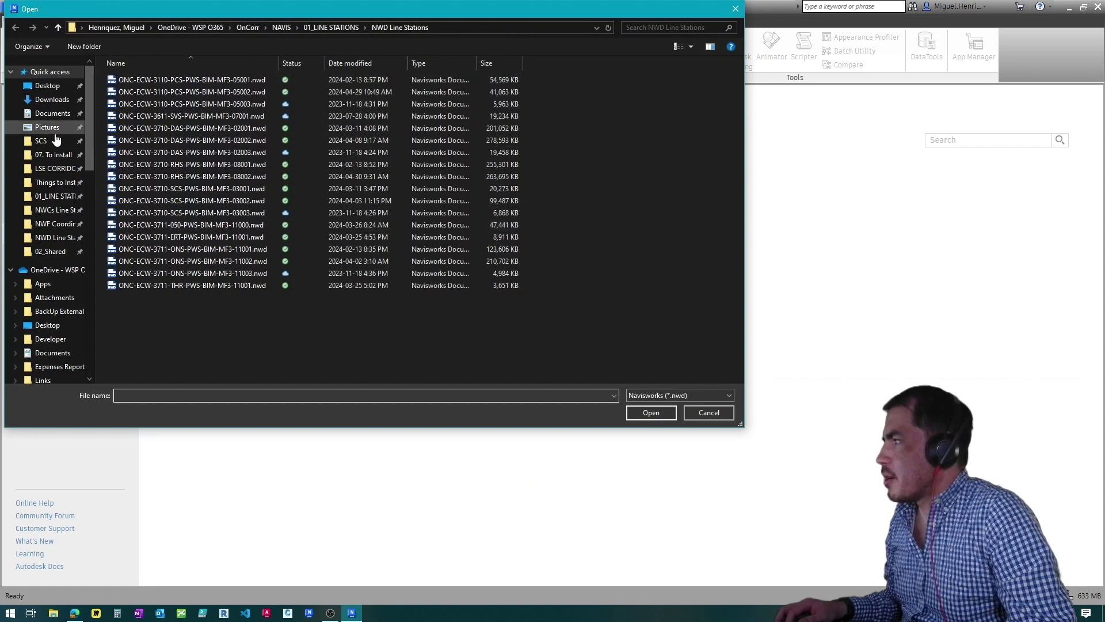
pyautogui.click(46, 86)
pyautogui.doubleClick(149, 154)
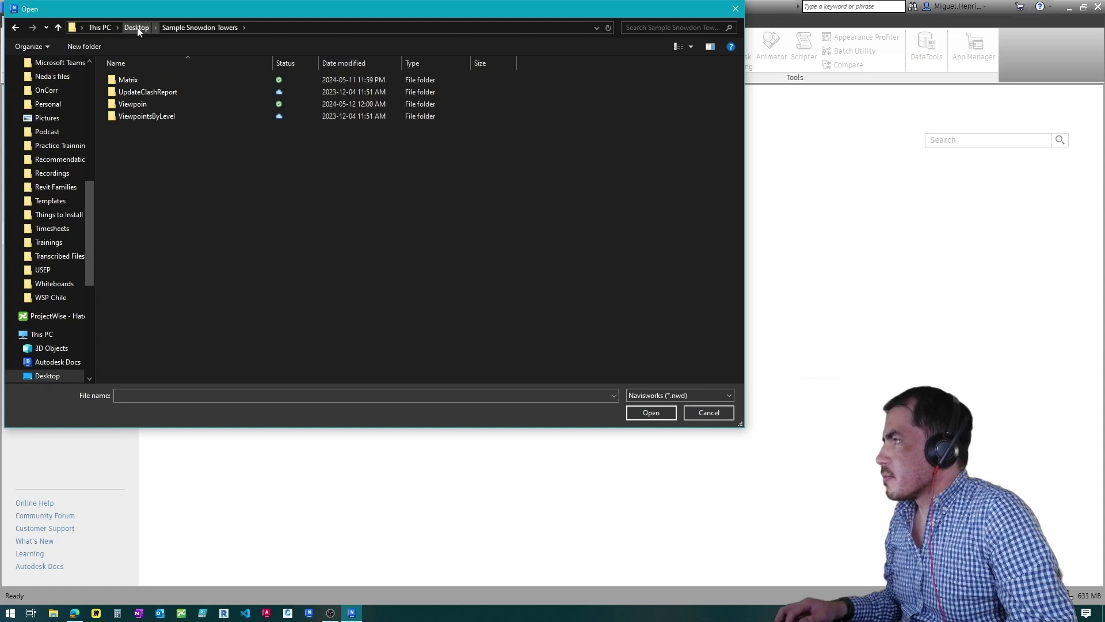
pyautogui.click(655, 395)
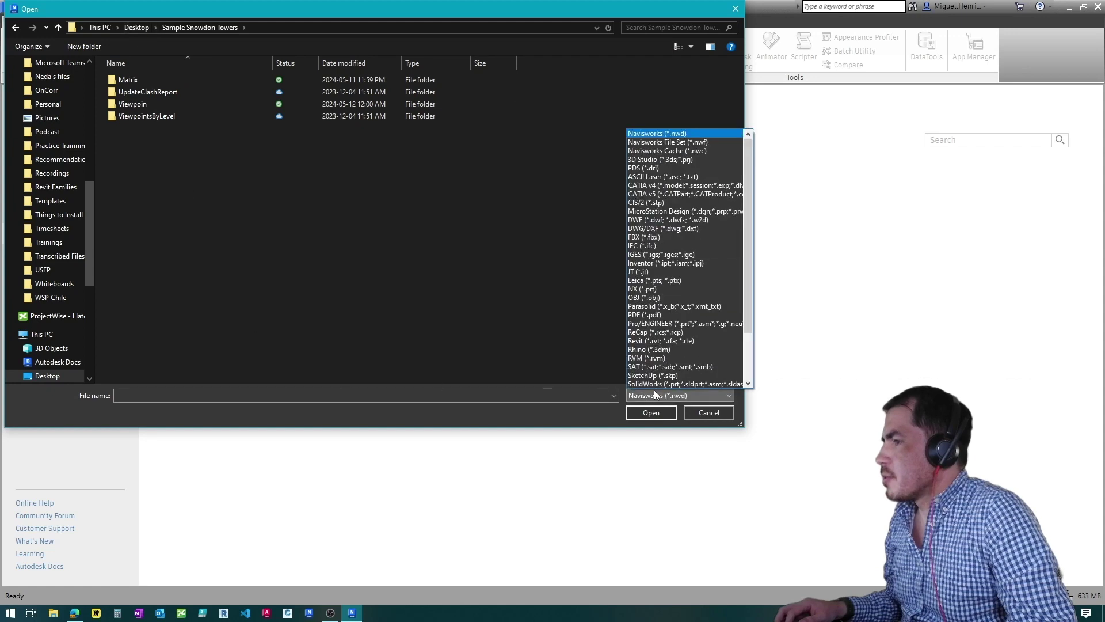
pyautogui.scroll(-5, 674, 259)
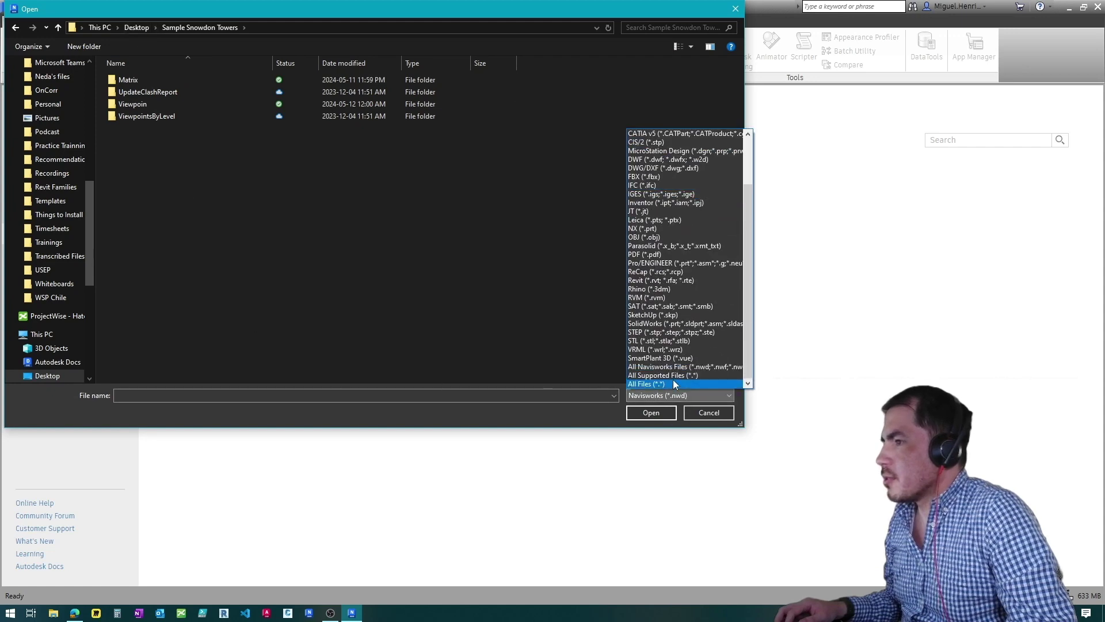
pyautogui.click(673, 378)
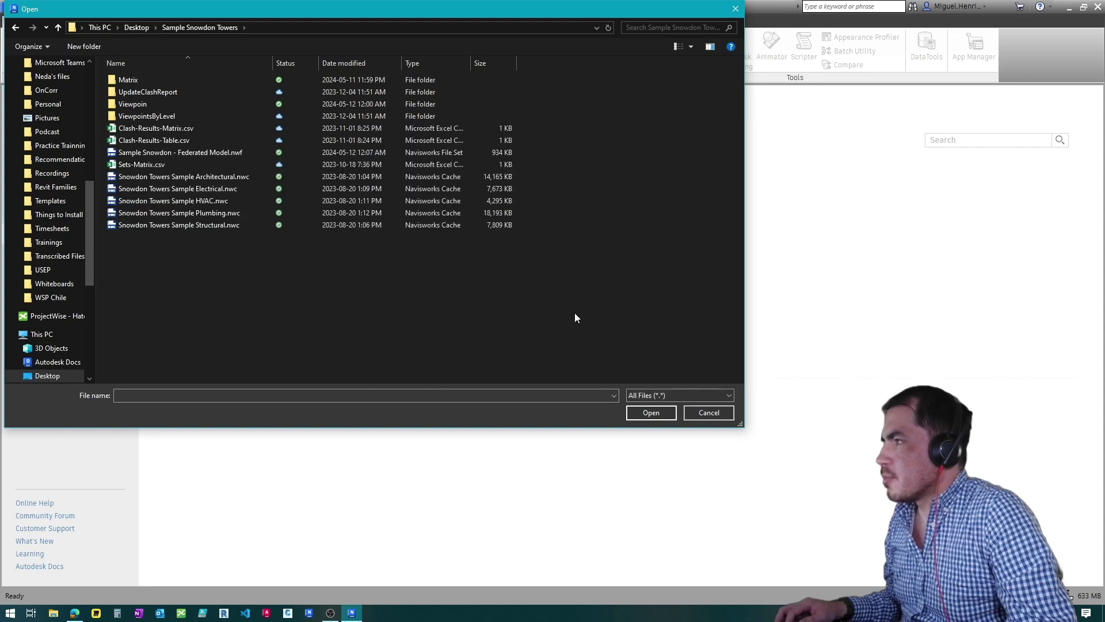
pyautogui.click(174, 153)
pyautogui.click(652, 412)
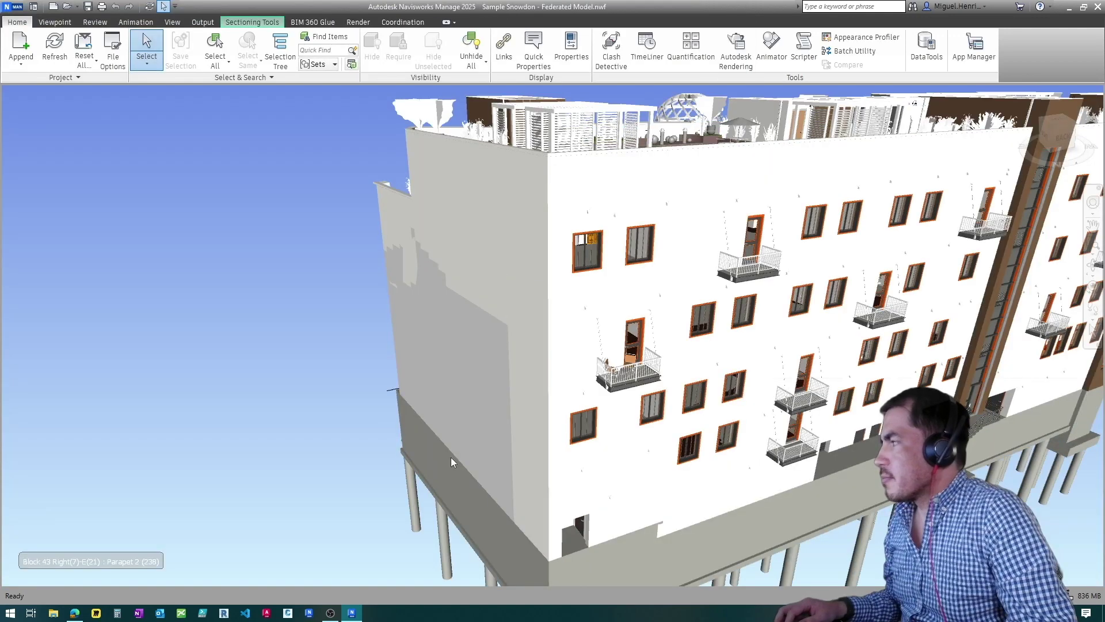
pyautogui.scroll(-4, 415, 327)
pyautogui.scroll(4, 653, 372)
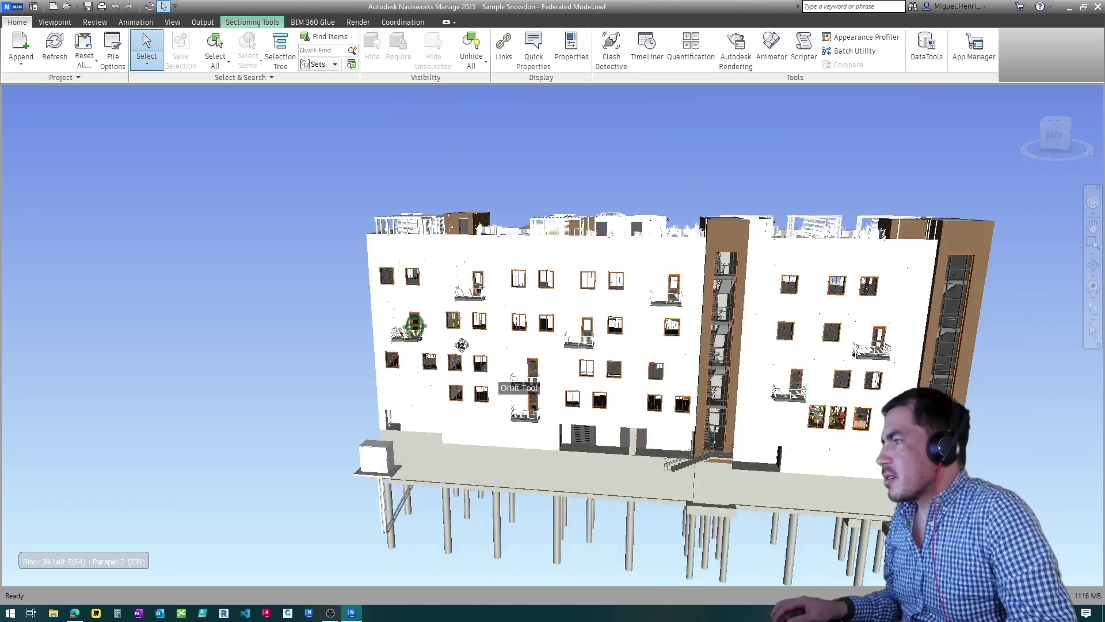
pyautogui.scroll(-4, 605, 354)
# Step: Orbit the Snowdon building to a corner view showing it on its piles
pyautogui.moveTo(605, 354)
pyautogui.keyDown('shift'); pyautogui.mouseDown(button='middle')
pyautogui.moveTo(678, 367)
pyautogui.moveTo(675, 354)
pyautogui.mouseUp(button='middle'); pyautogui.keyUp('shift')
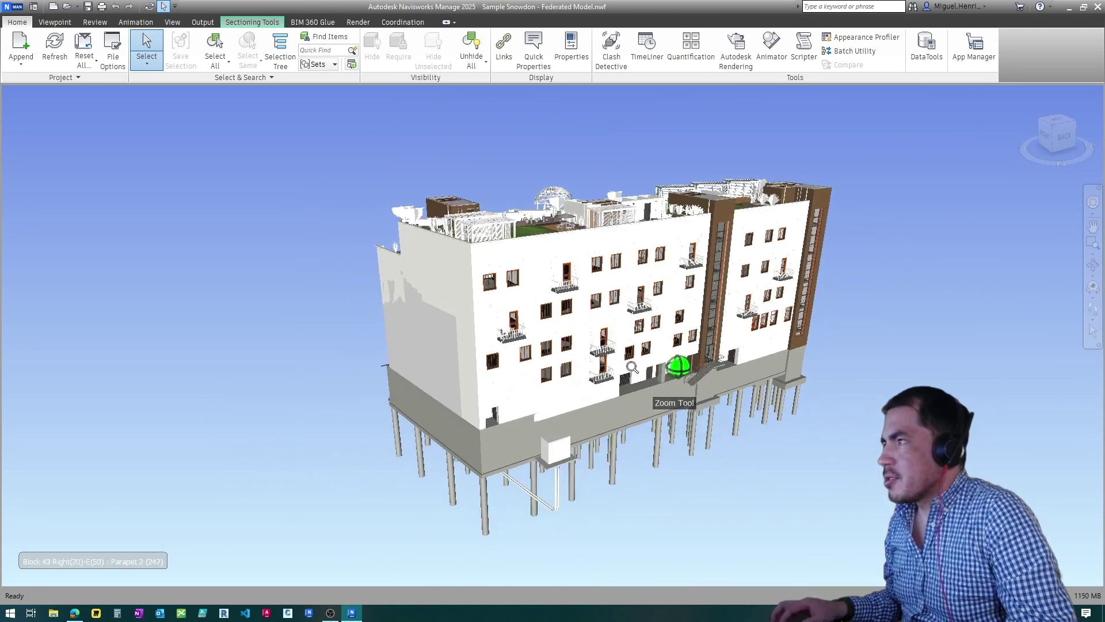
pyautogui.scroll(2, 673, 354)
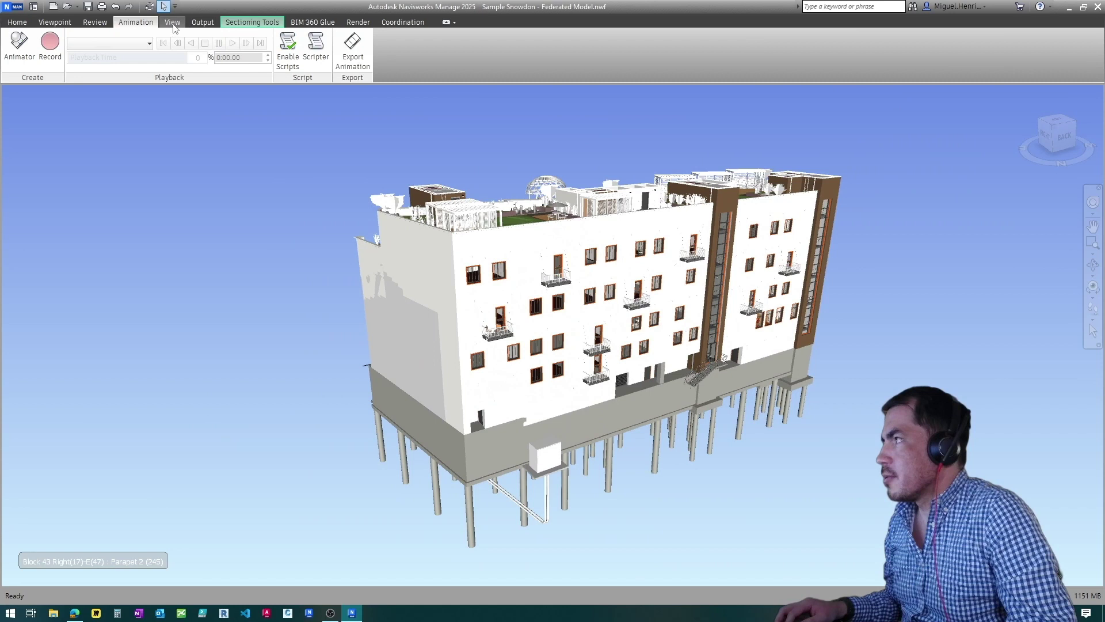
# Step: From View > Windows, load a workspace layout with Selection Tree, Properties, Plan View and Saved Viewpoints
pyautogui.click(172, 21)
pyautogui.click(636, 52)
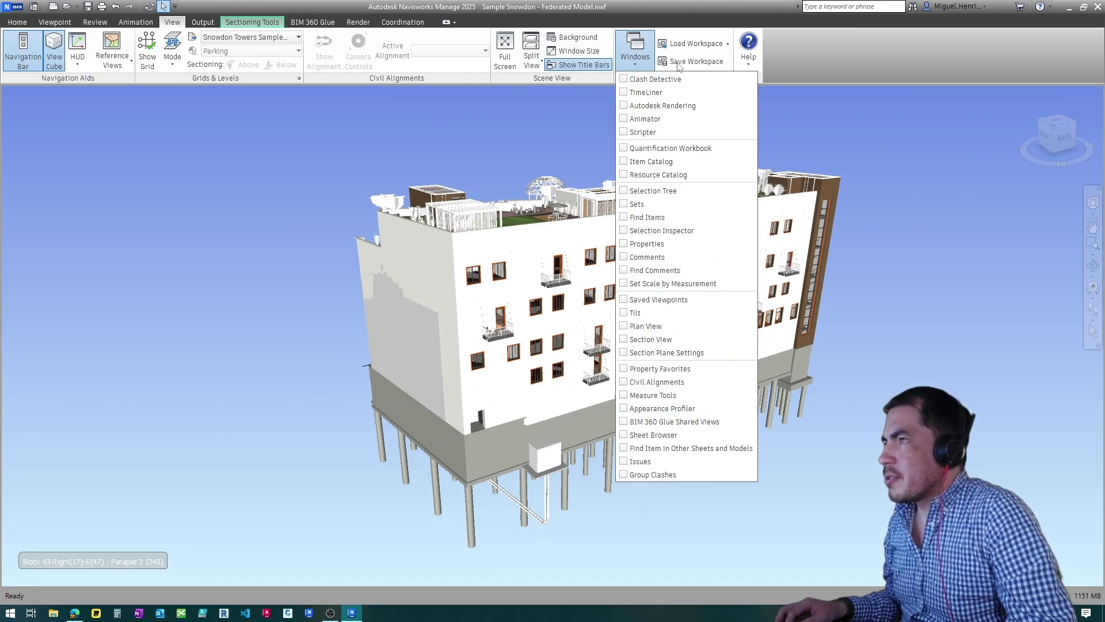
pyautogui.click(677, 46)
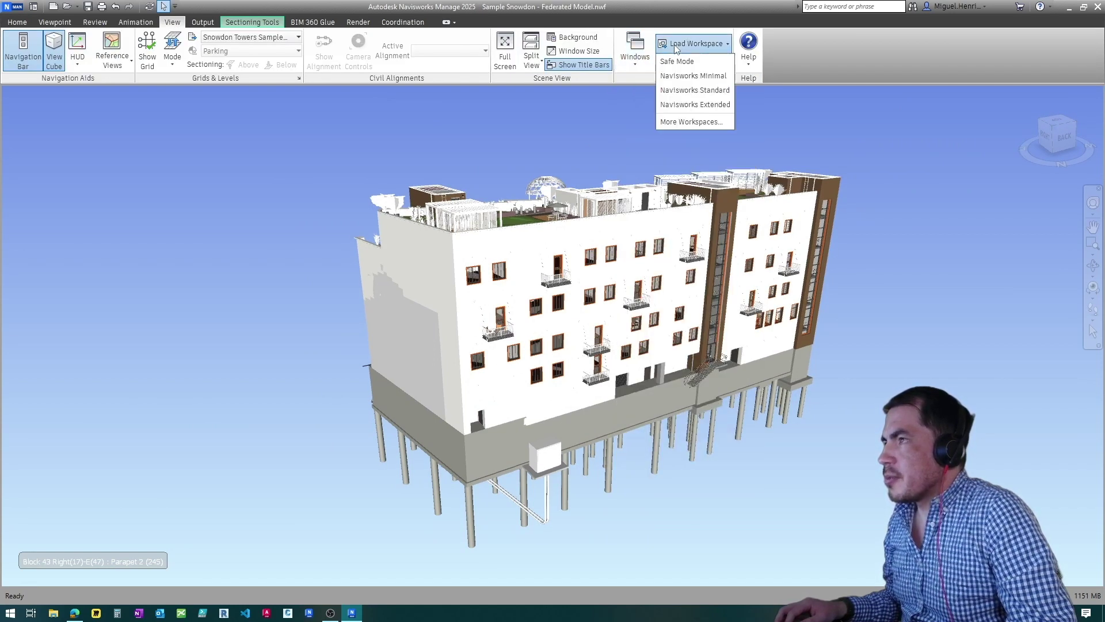
pyautogui.click(691, 104)
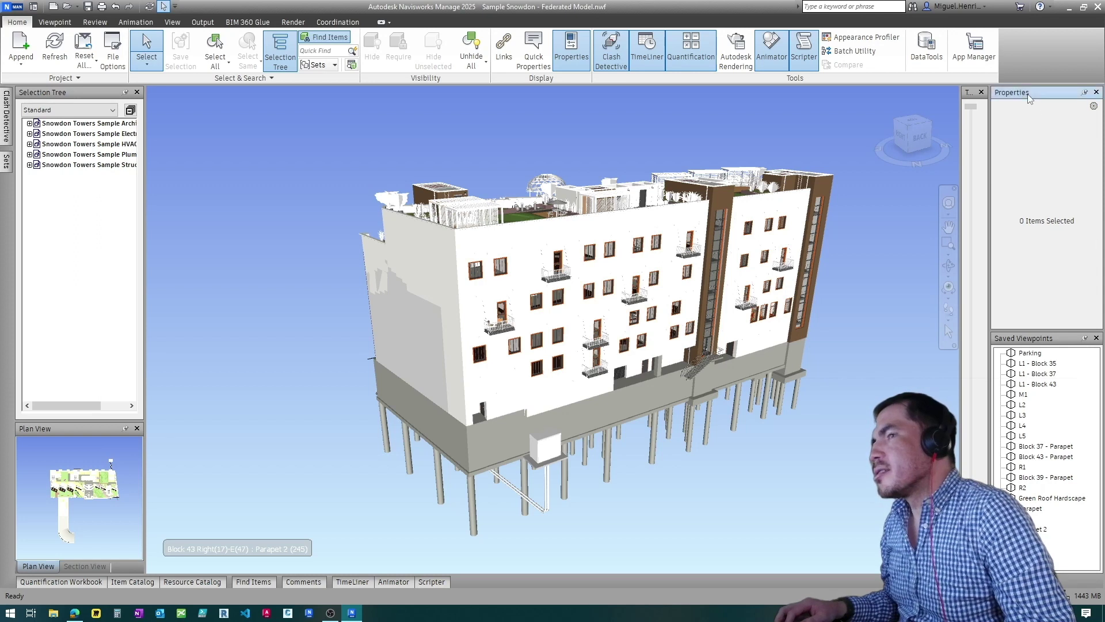
# Step: Dock Properties under the Selection Tree, close Plan View and Section View, and enlarge Properties
pyautogui.moveTo(1030, 93); pyautogui.dragTo(222, 210)
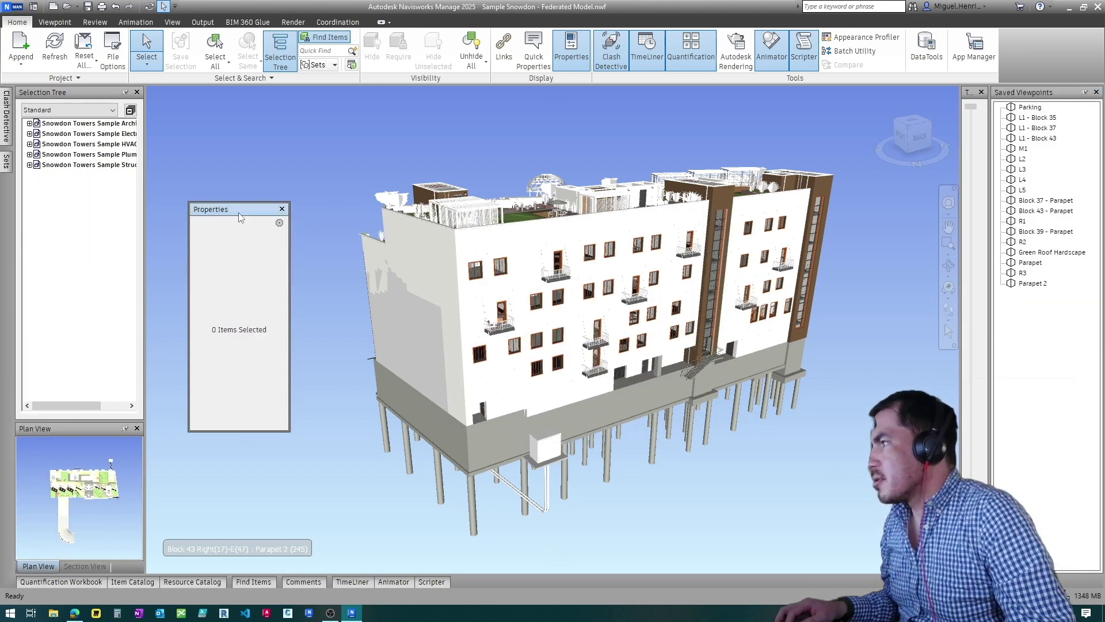
pyautogui.moveTo(240, 216); pyautogui.dragTo(78, 271)
pyautogui.click(137, 466)
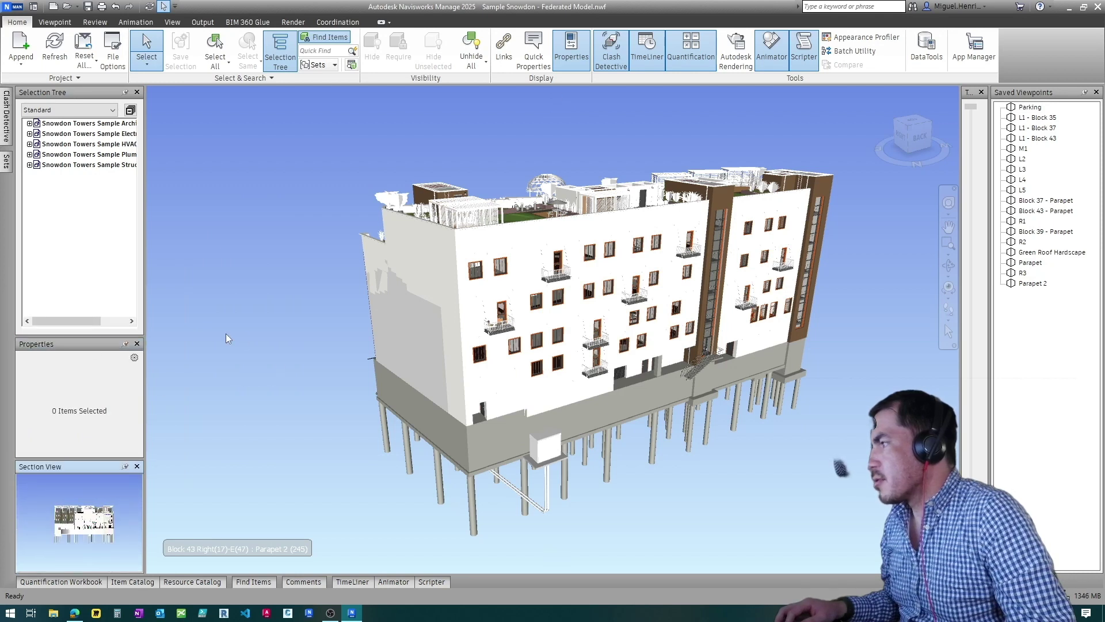
pyautogui.click(137, 466)
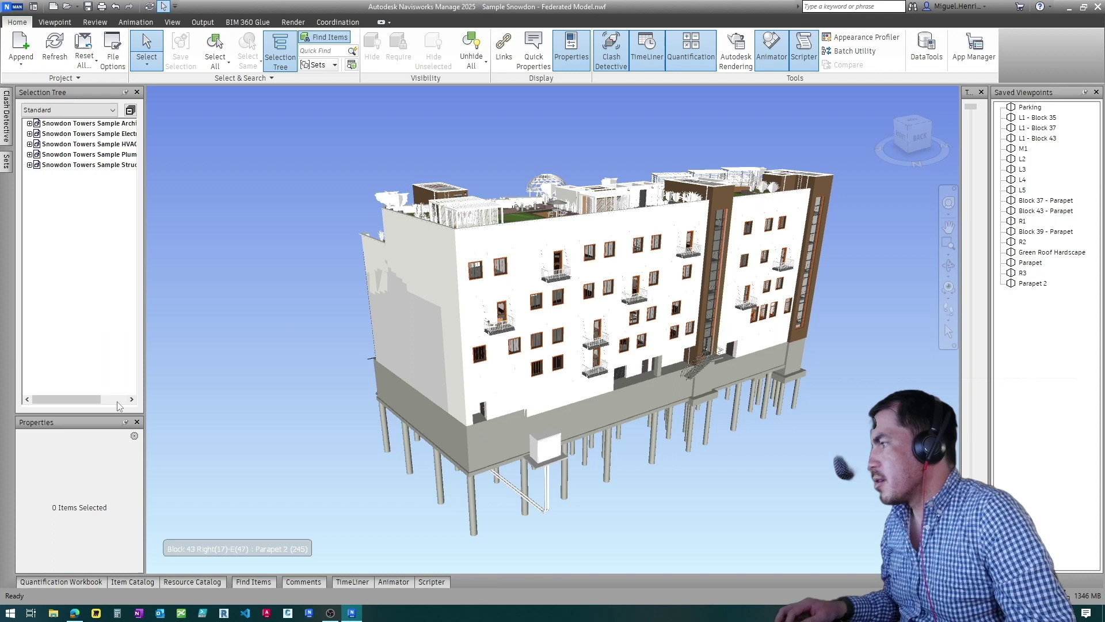
pyautogui.moveTo(100, 415); pyautogui.dragTo(101, 313)
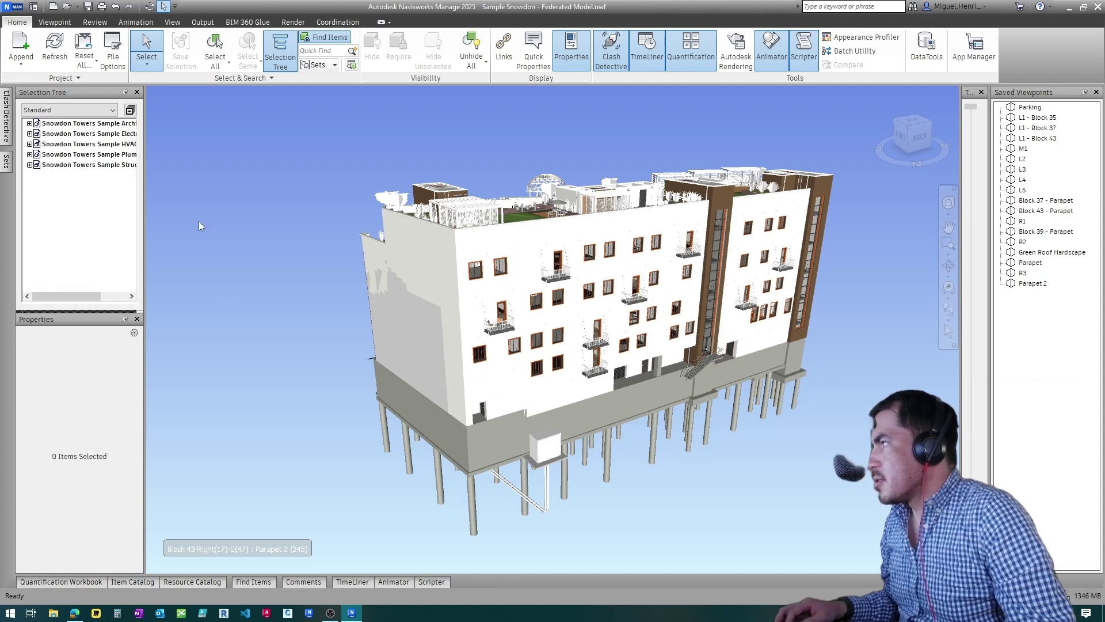
# Step: Show the Sets panel and detach it from the left column
pyautogui.click(8, 163)
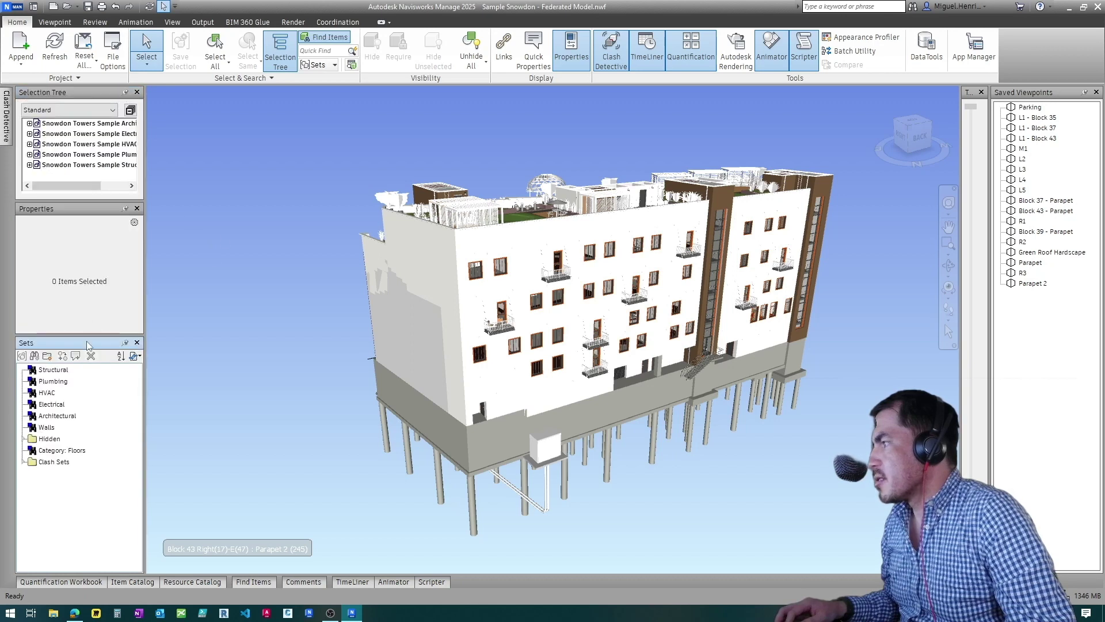
pyautogui.moveTo(52, 93)
pyautogui.mouseDown()
pyautogui.moveTo(260, 297)
pyautogui.moveTo(99, 201)
pyautogui.mouseUp()
# Step: Pick a Basic Wall, create a search set from its Name property, and select all walls via the new set
pyautogui.click(478, 328)
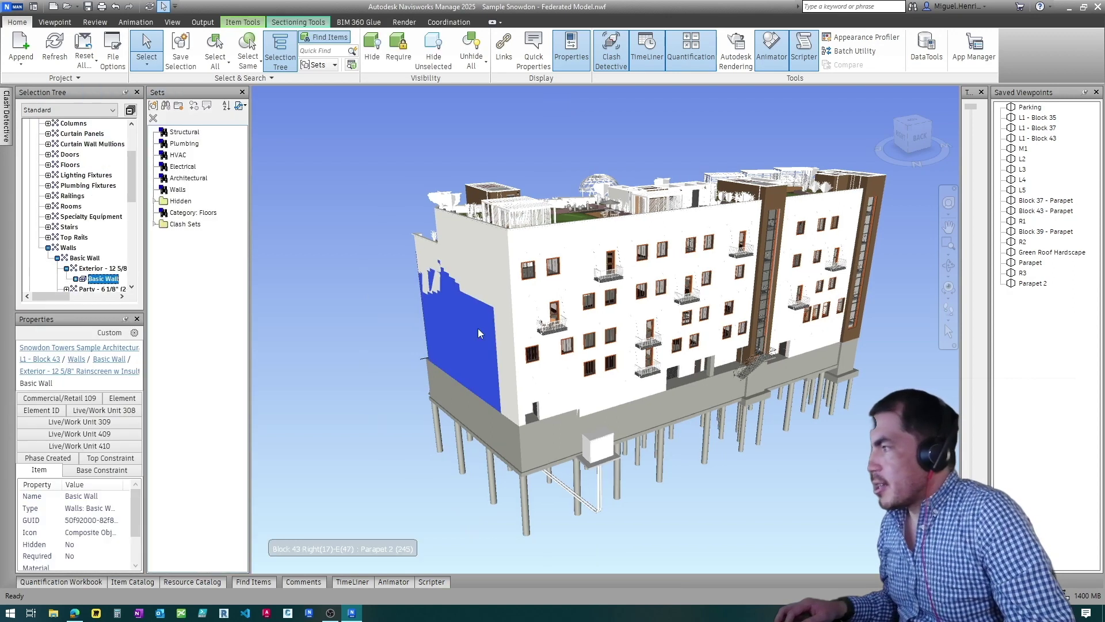
pyautogui.scroll(-3, 78, 521)
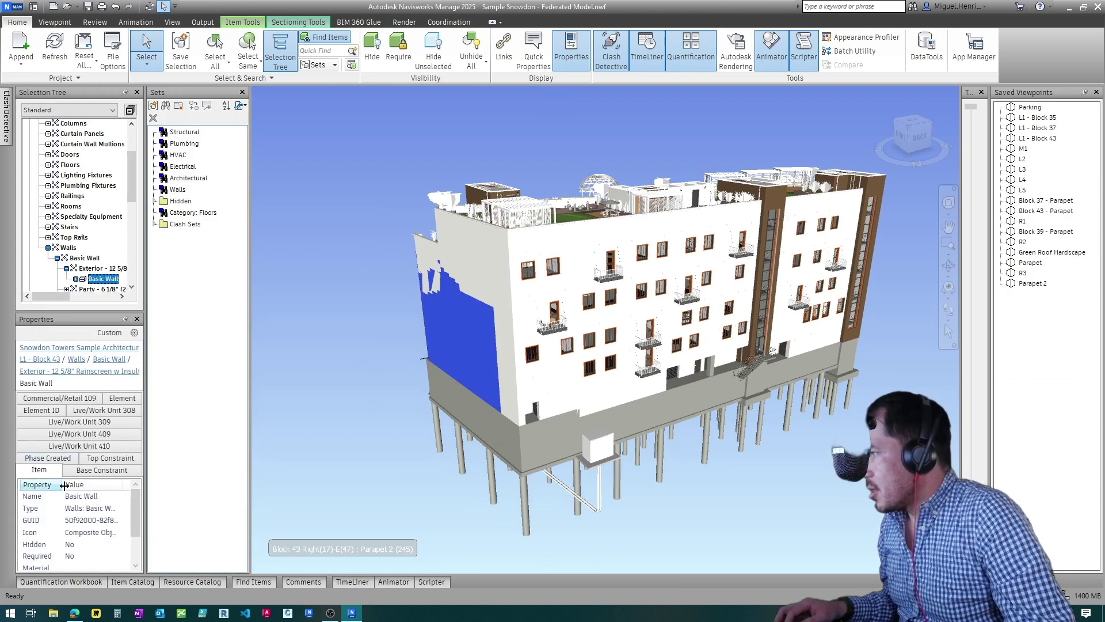
pyautogui.scroll(3, 79, 521)
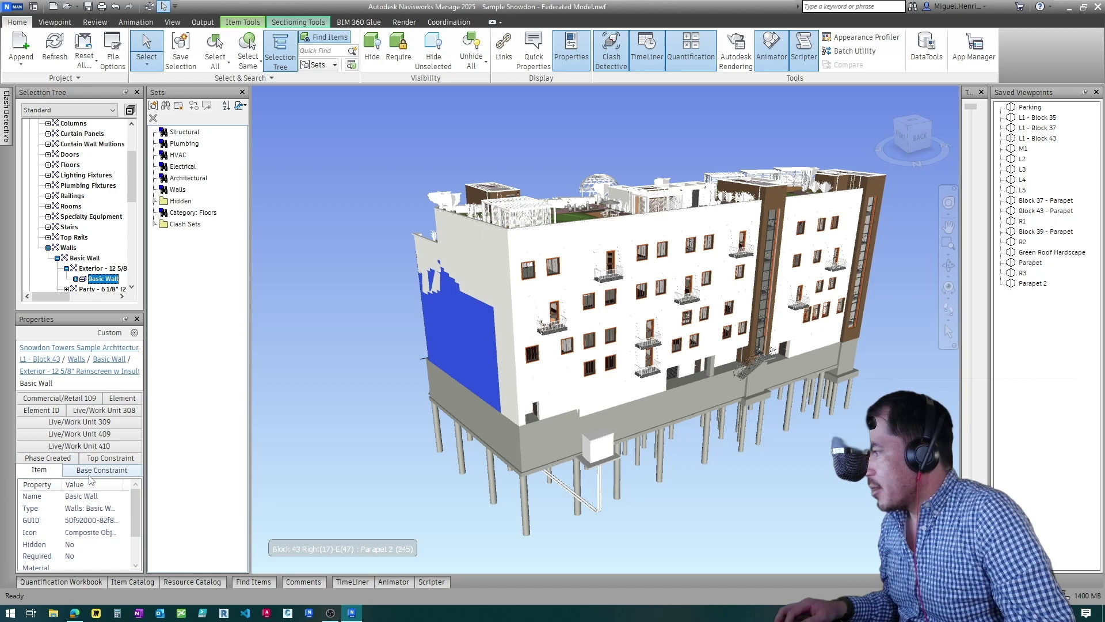
pyautogui.moveTo(77, 309); pyautogui.dragTo(78, 262)
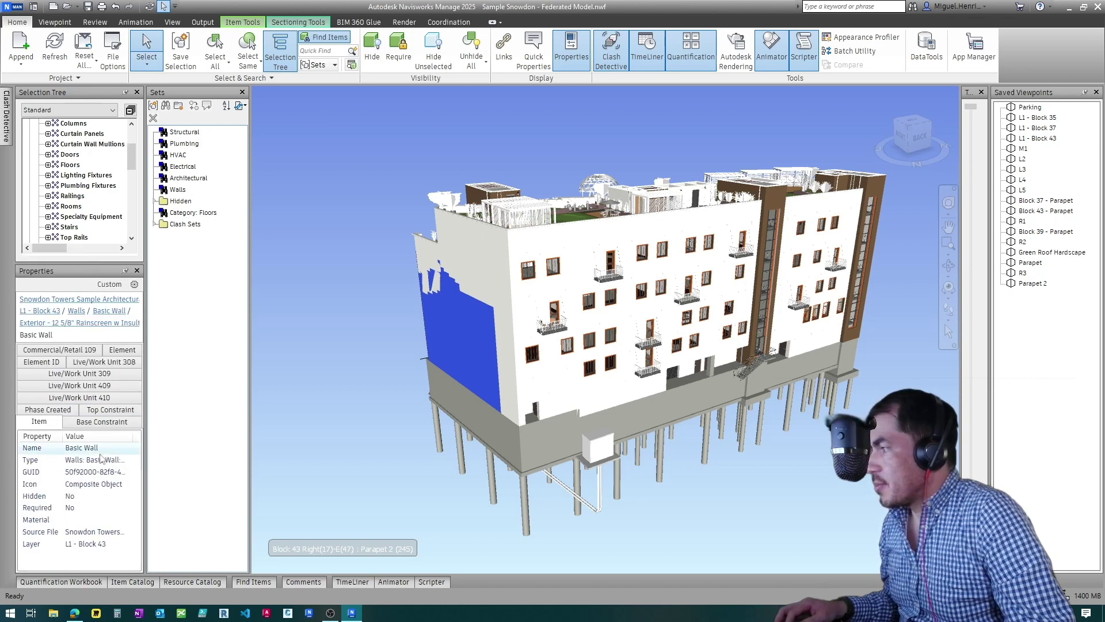
pyautogui.rightClick(74, 449)
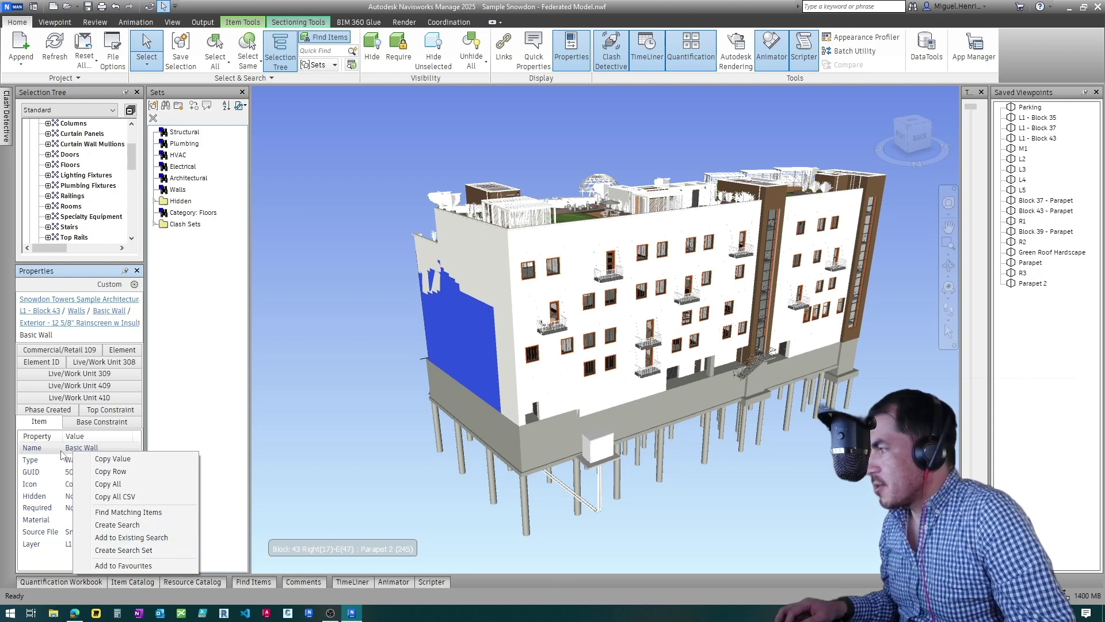
pyautogui.click(127, 551)
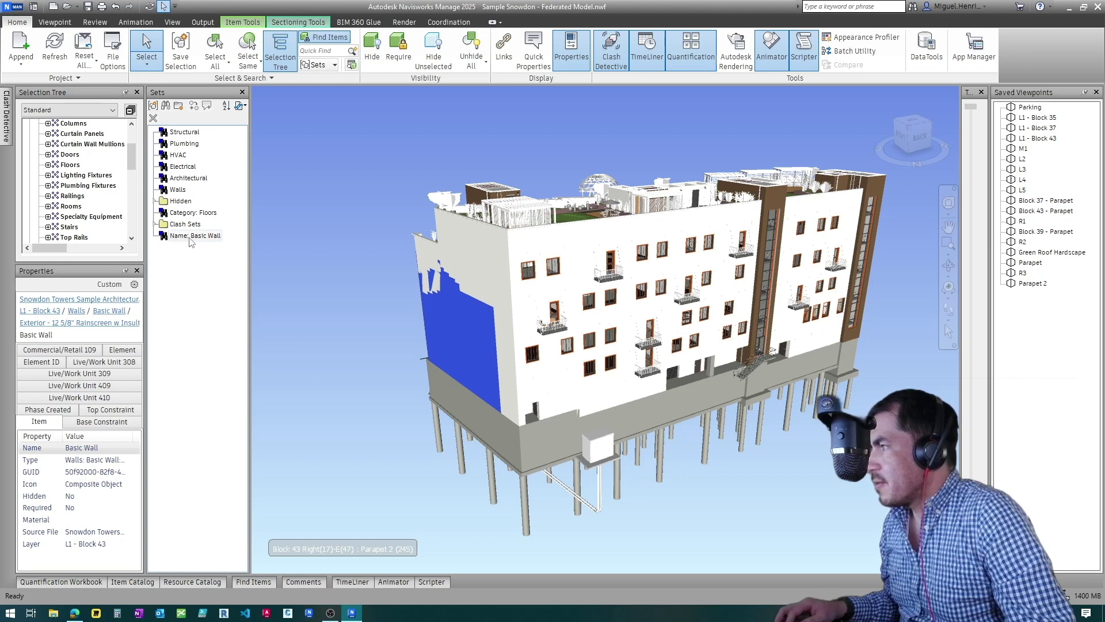
pyautogui.click(185, 236)
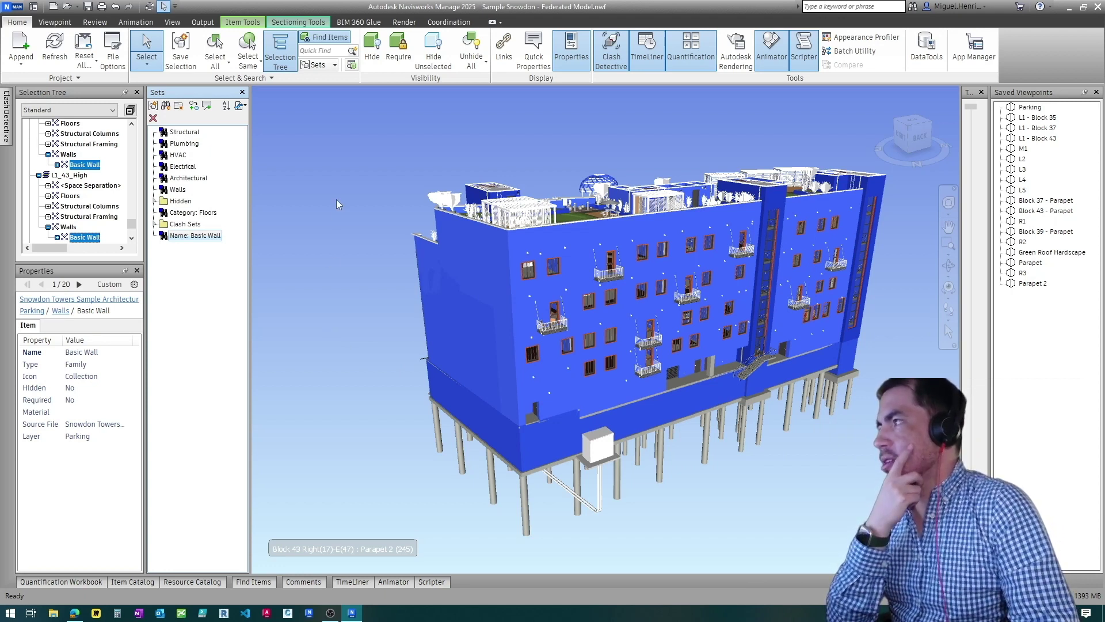
# Step: Launch the Batch Utility and cancel the input-directory folder browser without choosing a folder
pyautogui.click(874, 50)
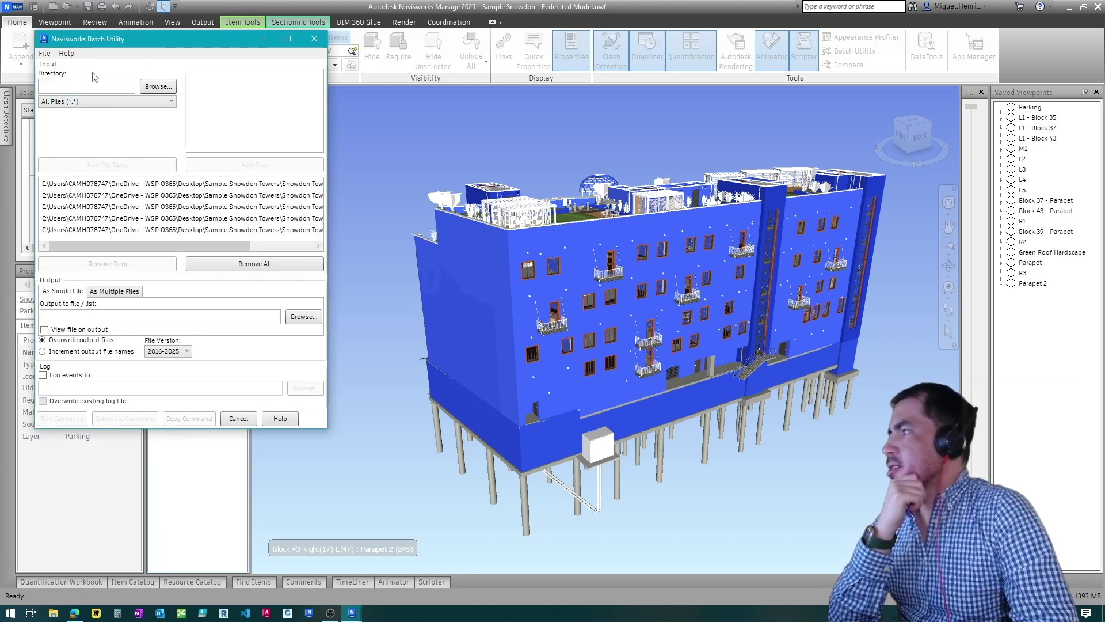
pyautogui.click(157, 87)
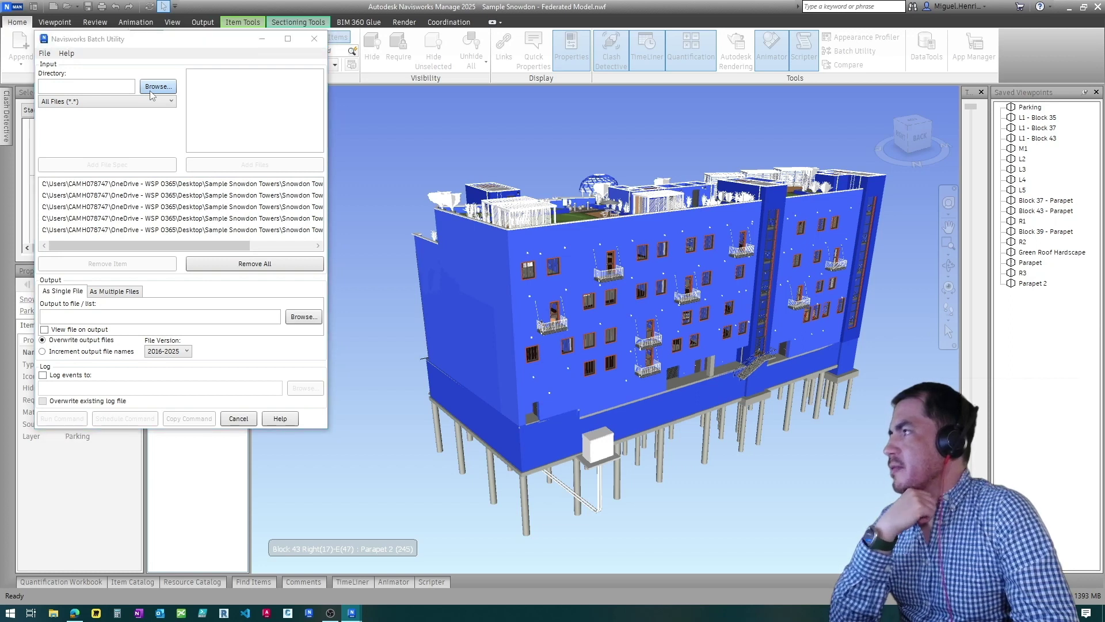
pyautogui.moveTo(512, 219); pyautogui.dragTo(410, 147)
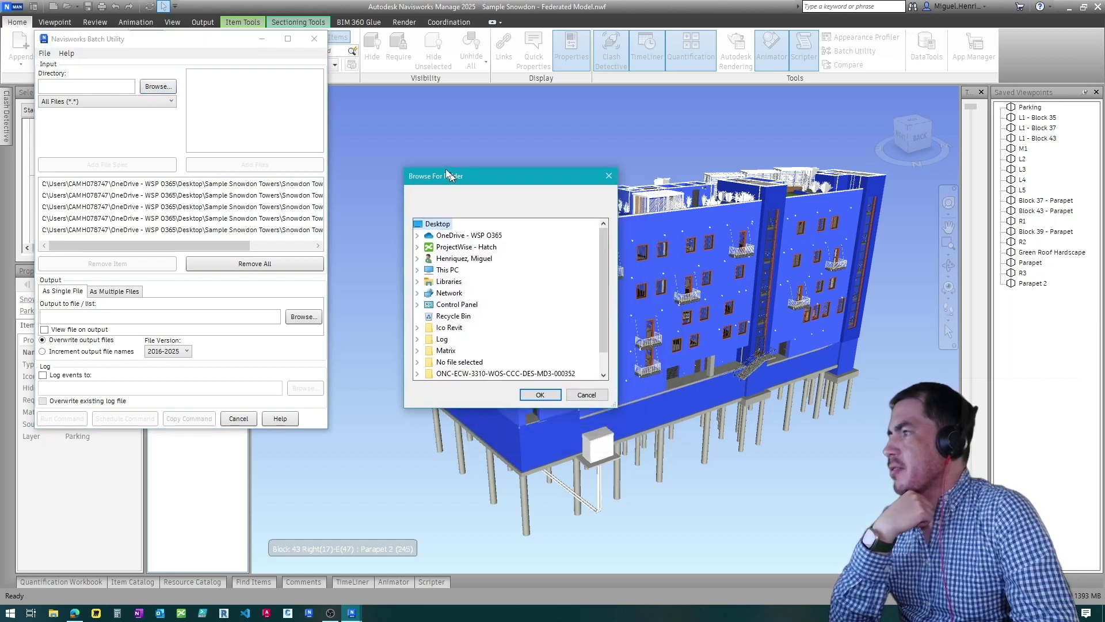
pyautogui.scroll(-1, 449, 251)
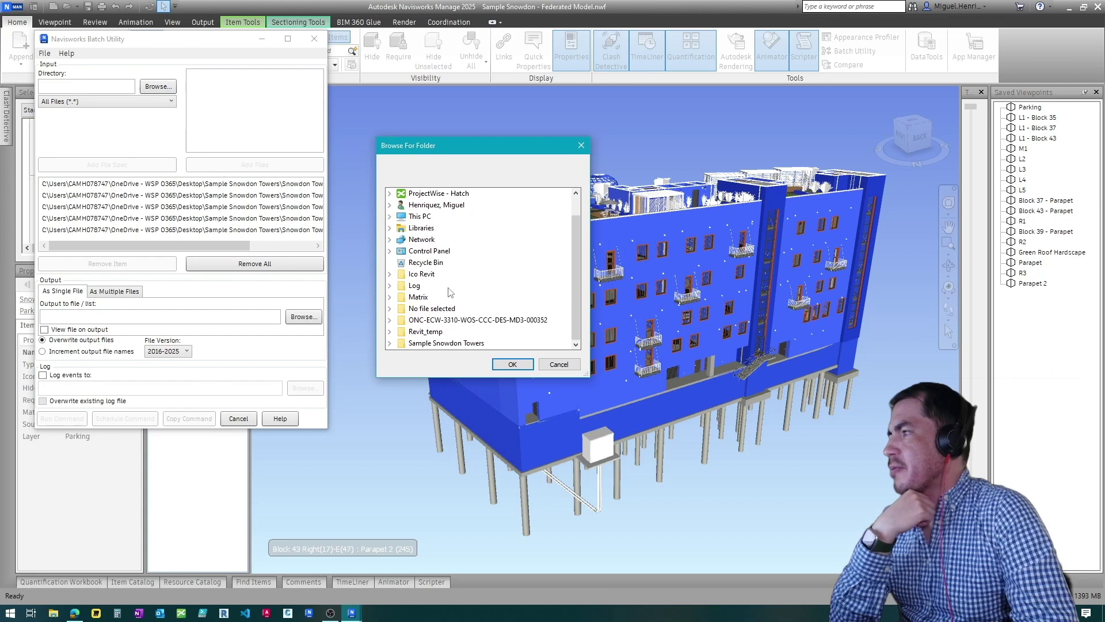
pyautogui.scroll(1, 449, 277)
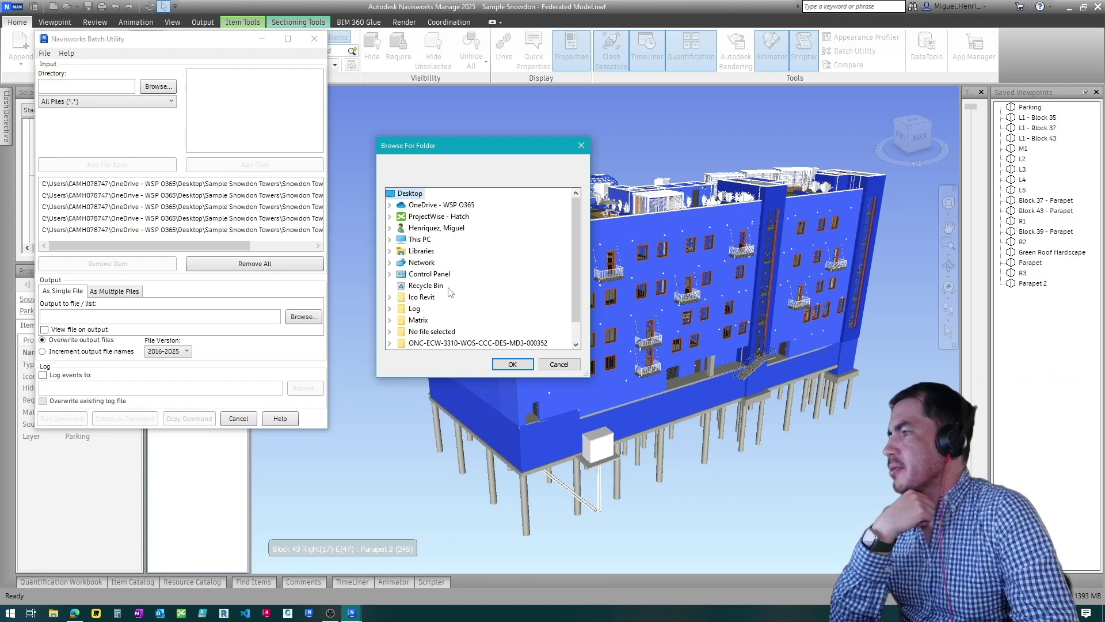
pyautogui.click(559, 365)
# Step: Glance at the Batch Utility File menu, then close the utility with nothing added
pyautogui.click(44, 52)
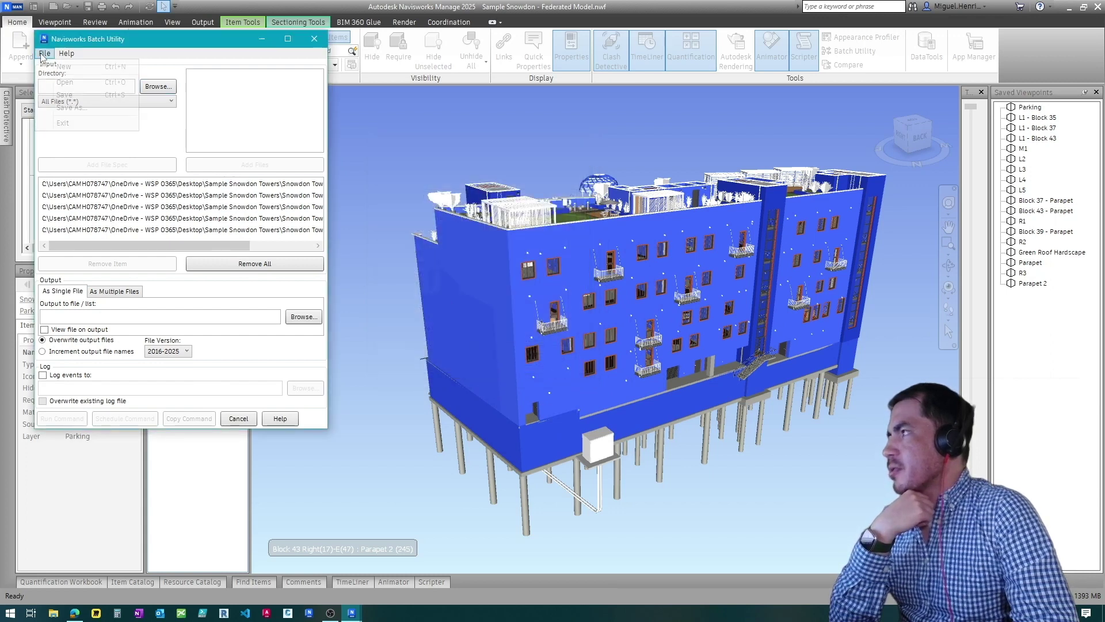
pyautogui.click(316, 41)
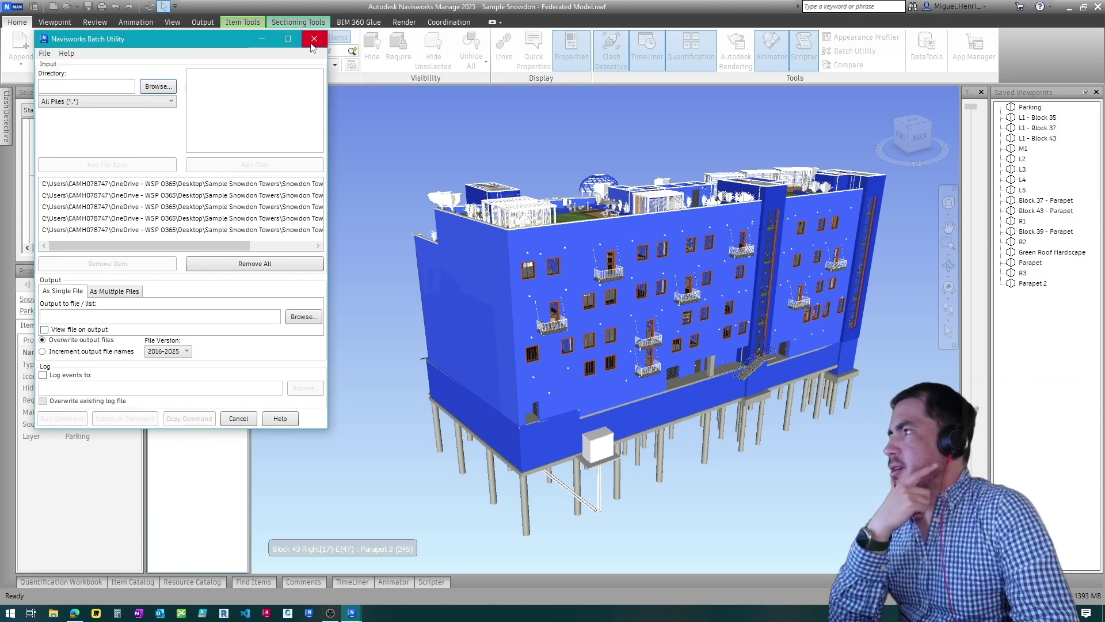
pyautogui.click(315, 41)
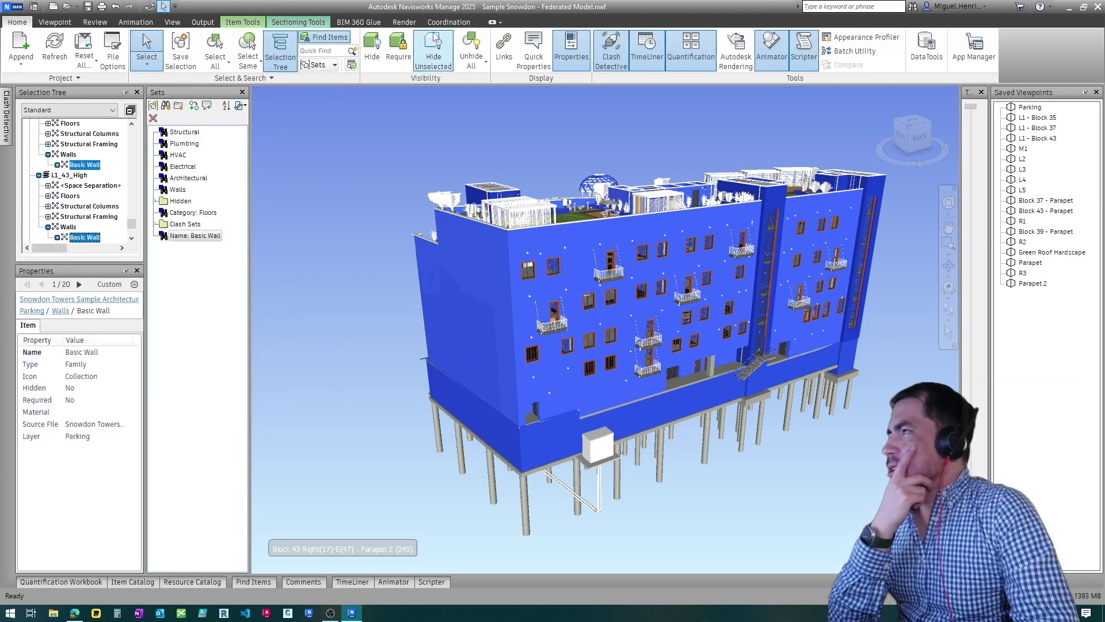
# Step: Browse the ribbon tabs from coordination through to Output
pyautogui.click(447, 22)
pyautogui.click(403, 24)
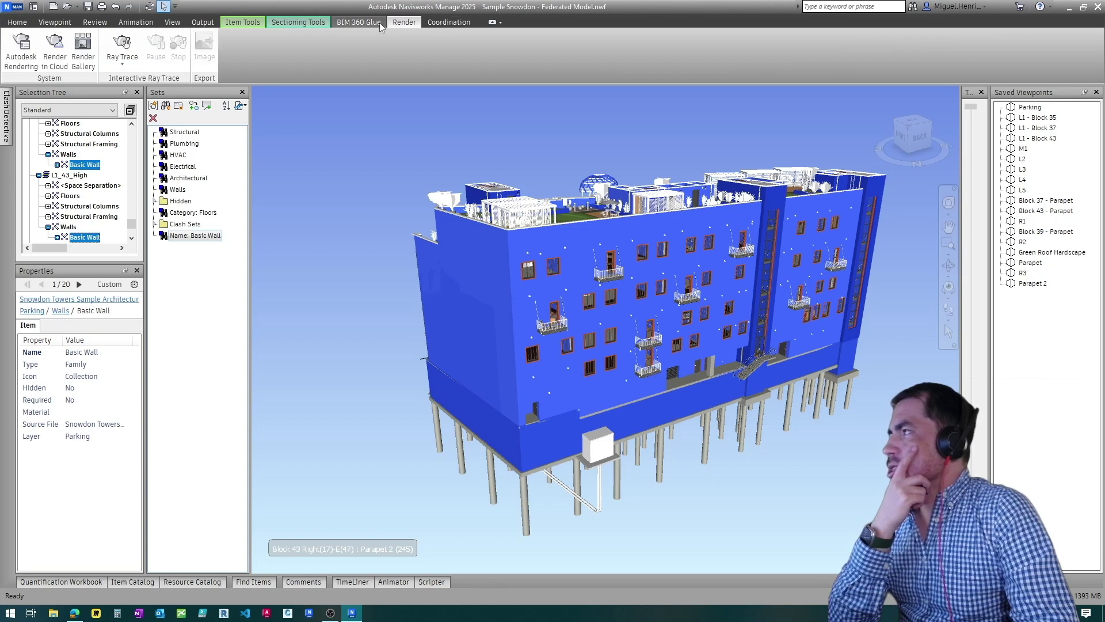
pyautogui.click(367, 22)
pyautogui.click(299, 22)
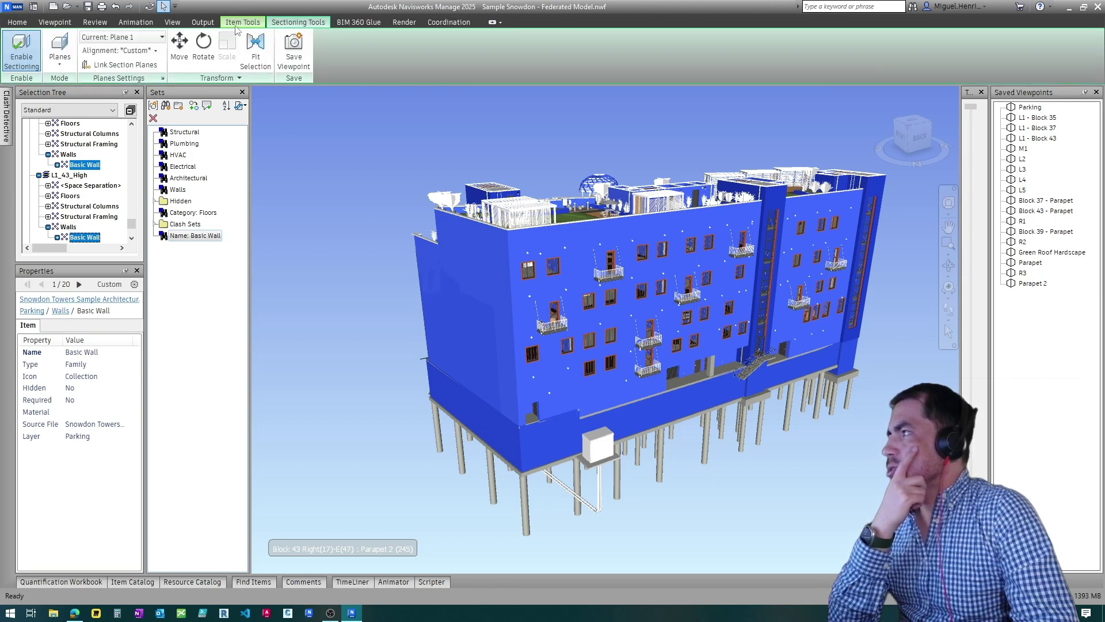
pyautogui.click(242, 23)
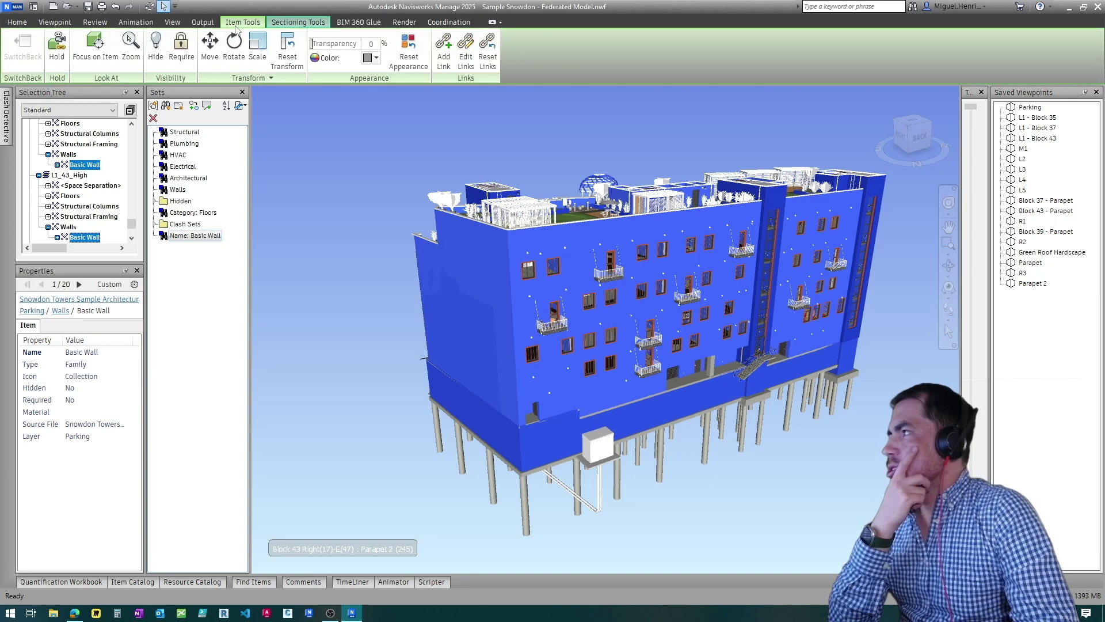
pyautogui.click(202, 22)
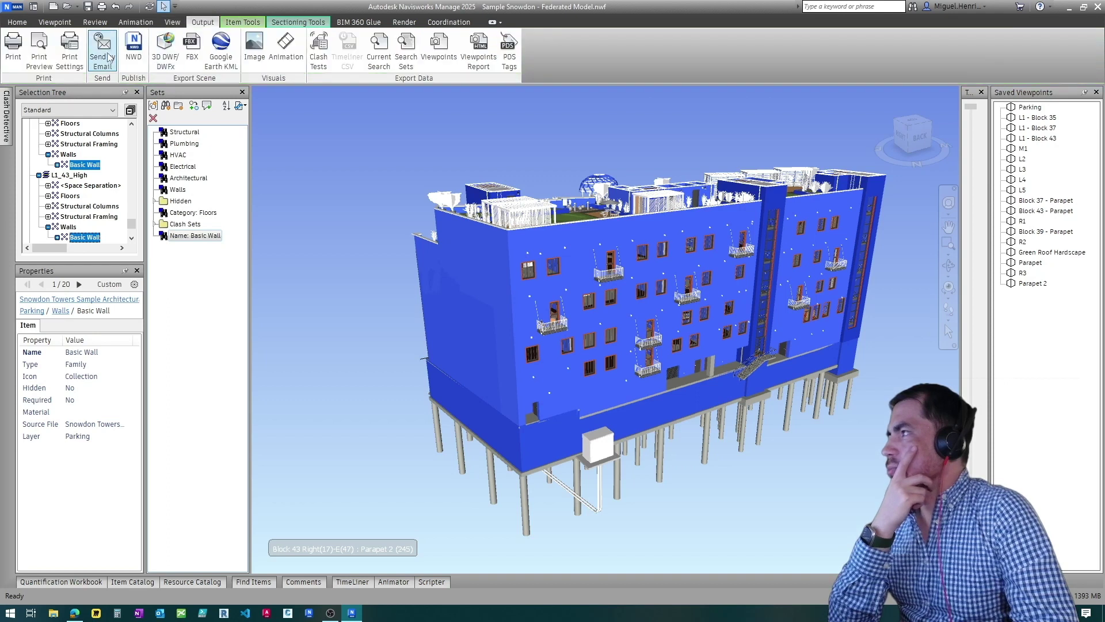
# Step: Cancel the NWD Publish dialog, return to the View tab, and switch to Edge
pyautogui.click(133, 48)
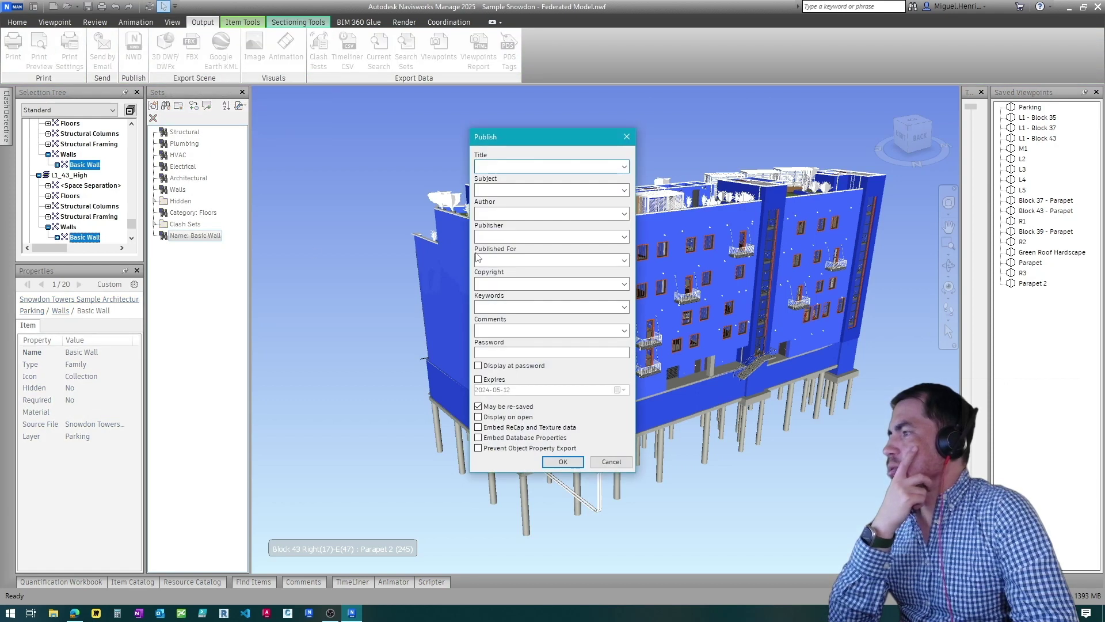
pyautogui.click(612, 461)
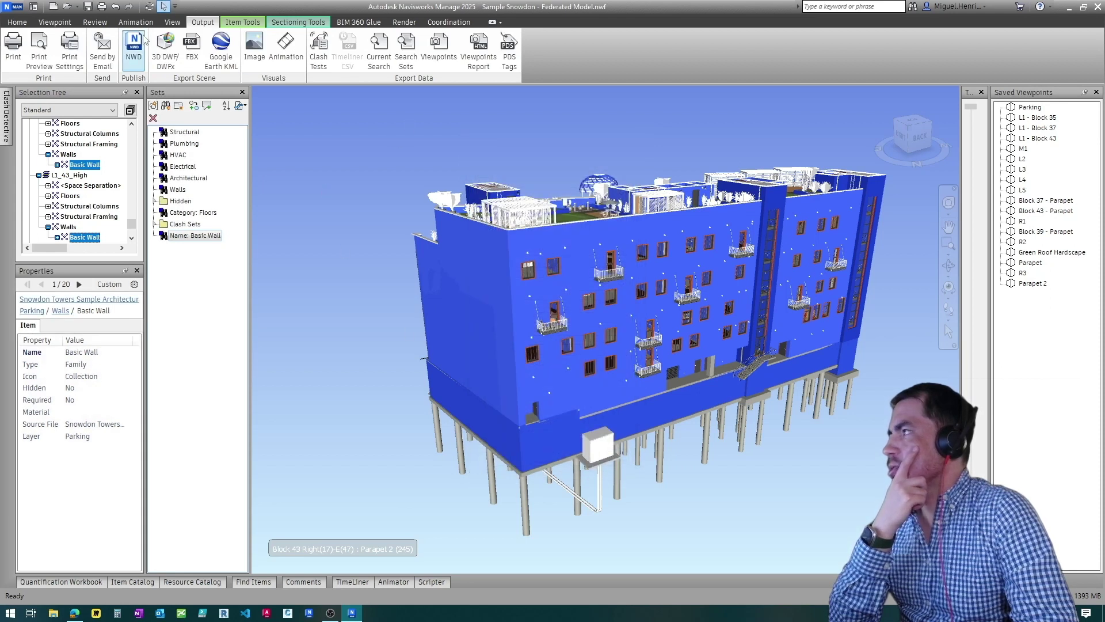
pyautogui.click(174, 22)
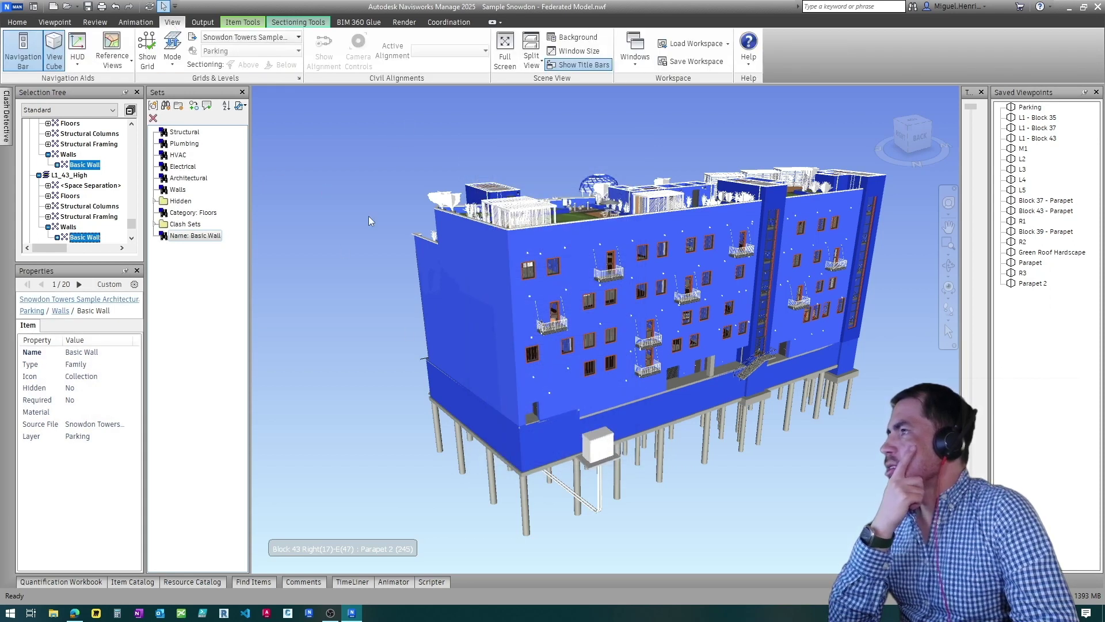
pyautogui.click(76, 612)
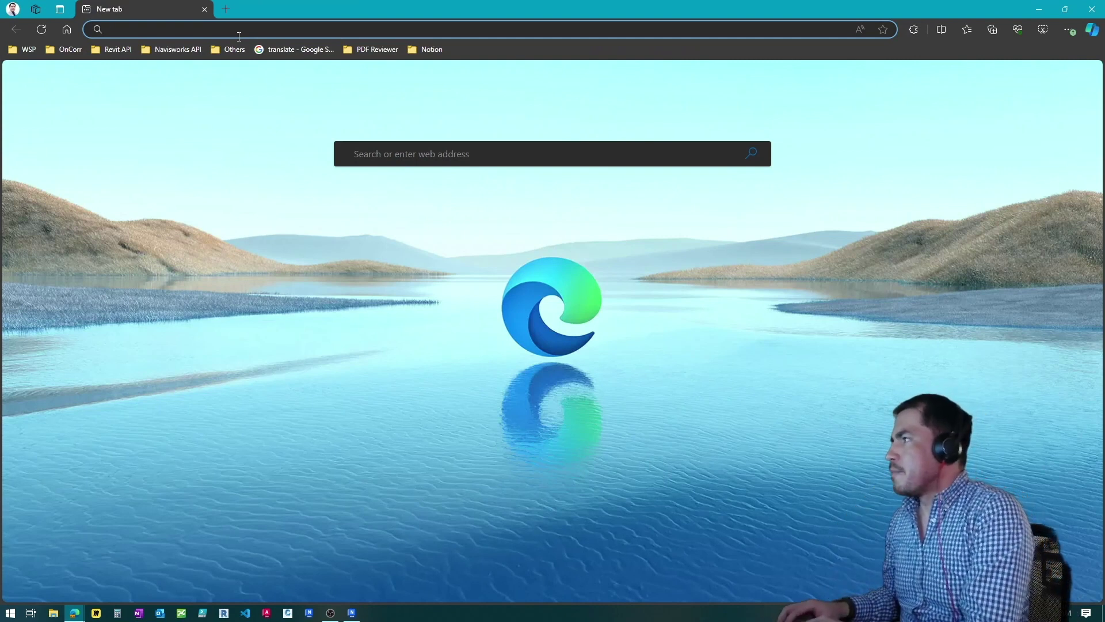
pyautogui.write('navisworks 20')
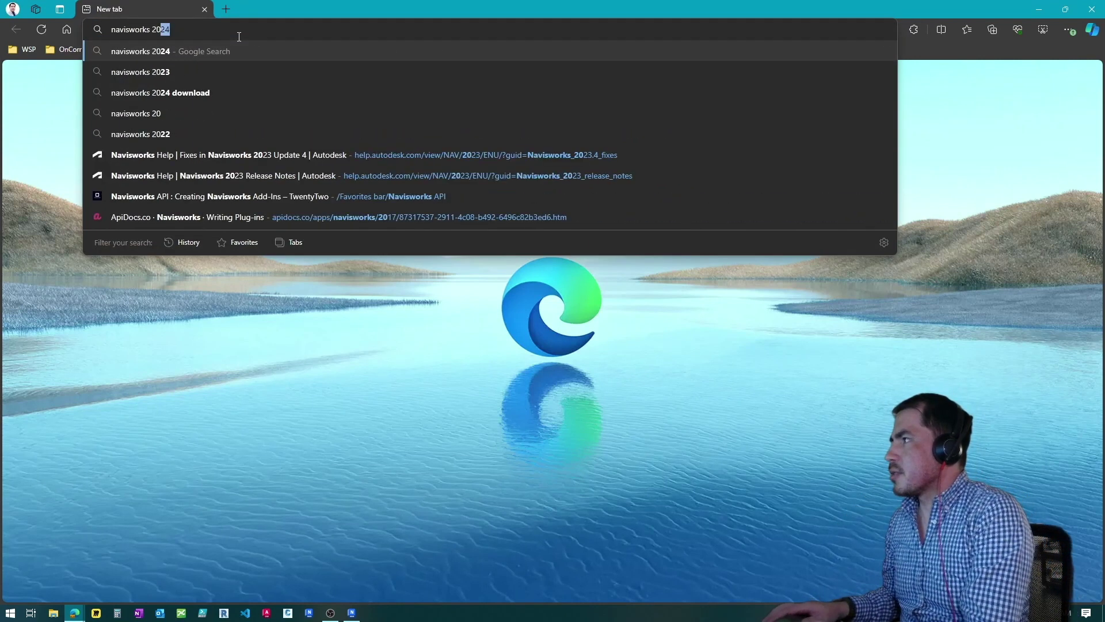
pyautogui.write('25 n')
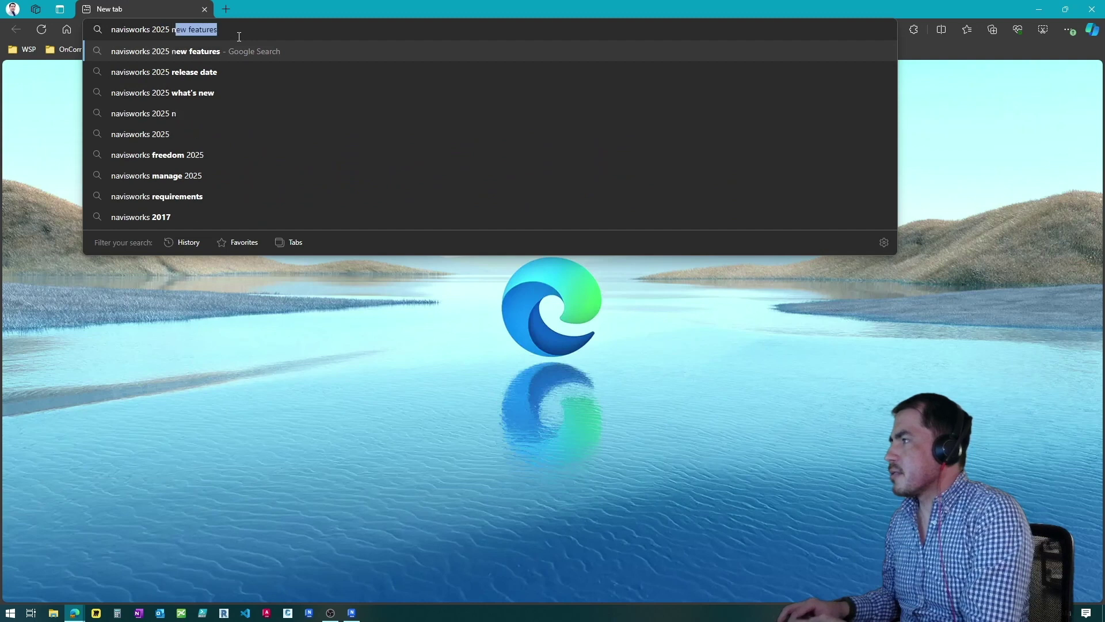
pyautogui.write('ew feature')
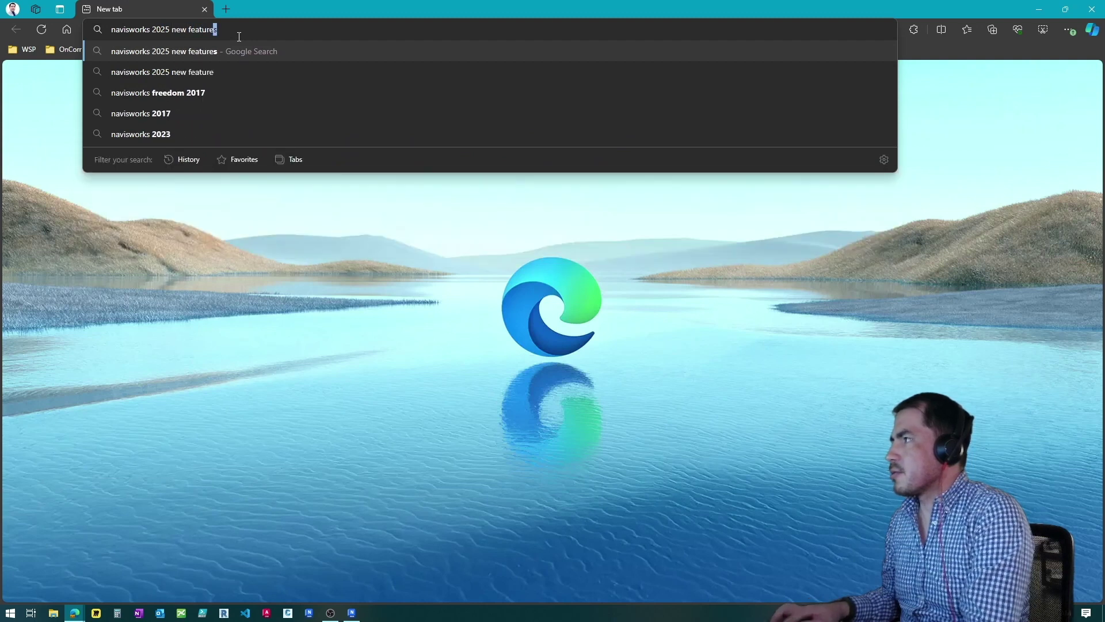
# Step: Search 'navisworks 2025 new features', open Autodesk's What's New in Navisworks 2025 page, then minimize Edge
pyautogui.press('Return')
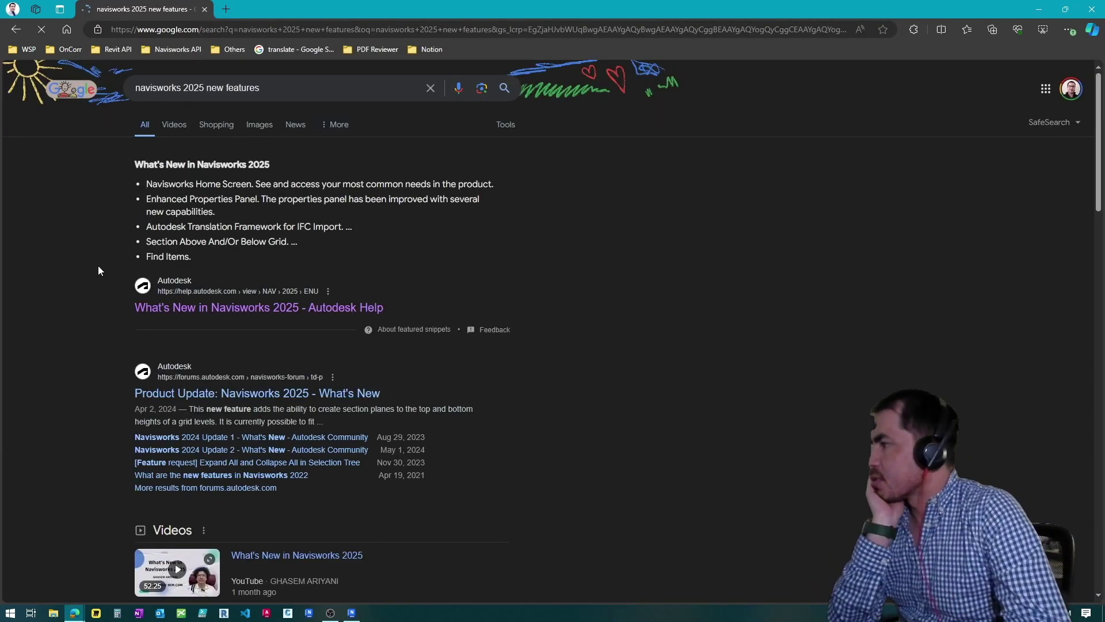
pyautogui.click(225, 308)
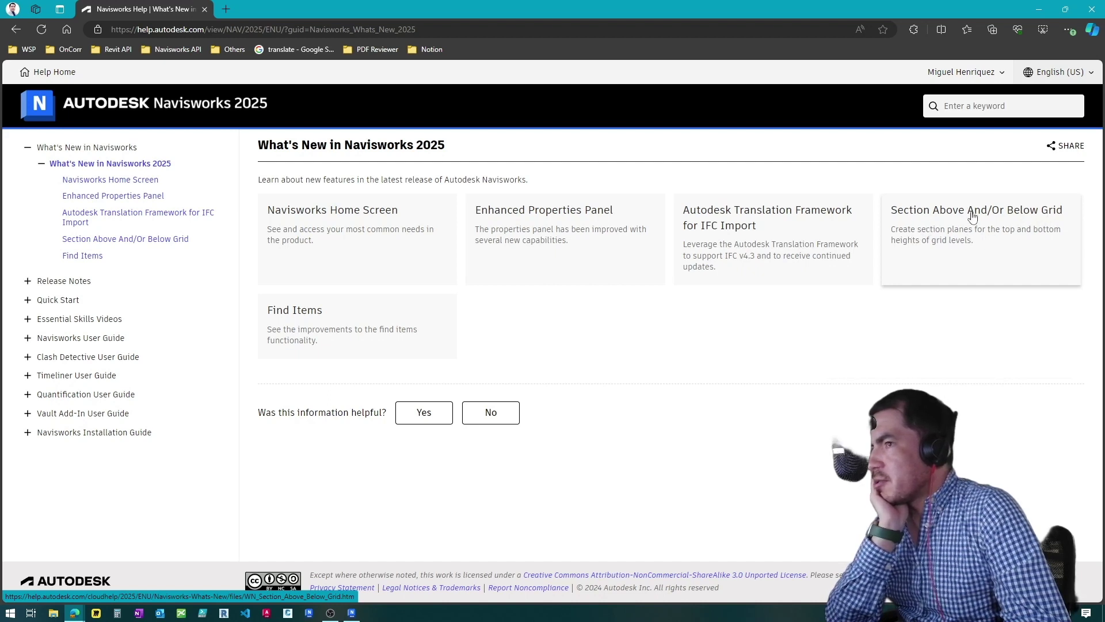
pyautogui.click(1038, 14)
# Step: Clear the selection, set grid mode to Below, and use the Snowdon Towers model's grid
pyautogui.press('Escape')
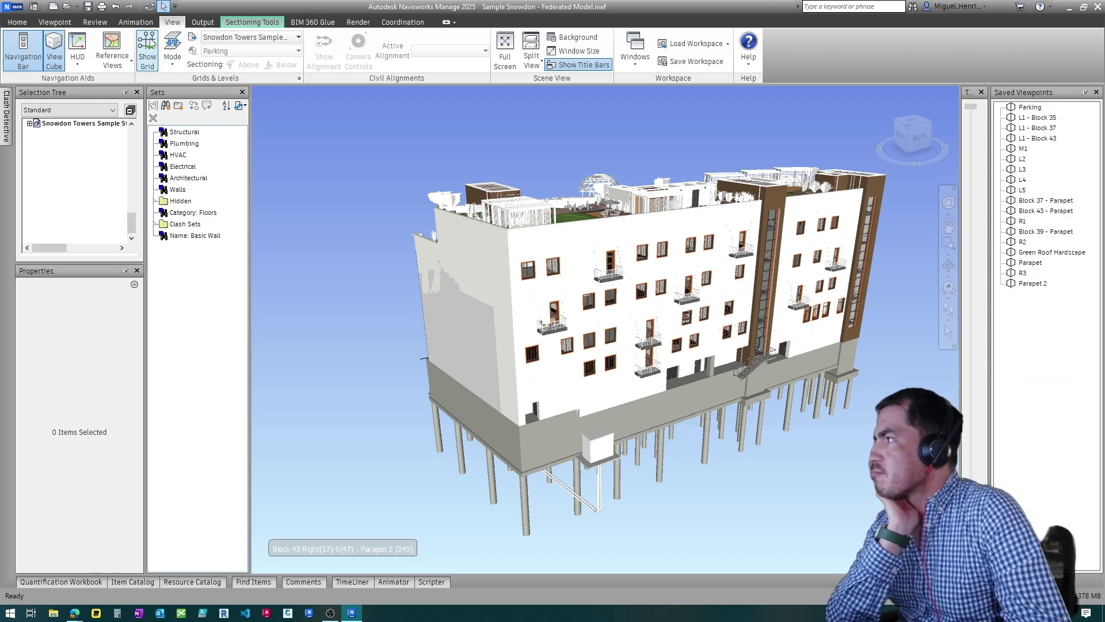
pyautogui.click(179, 68)
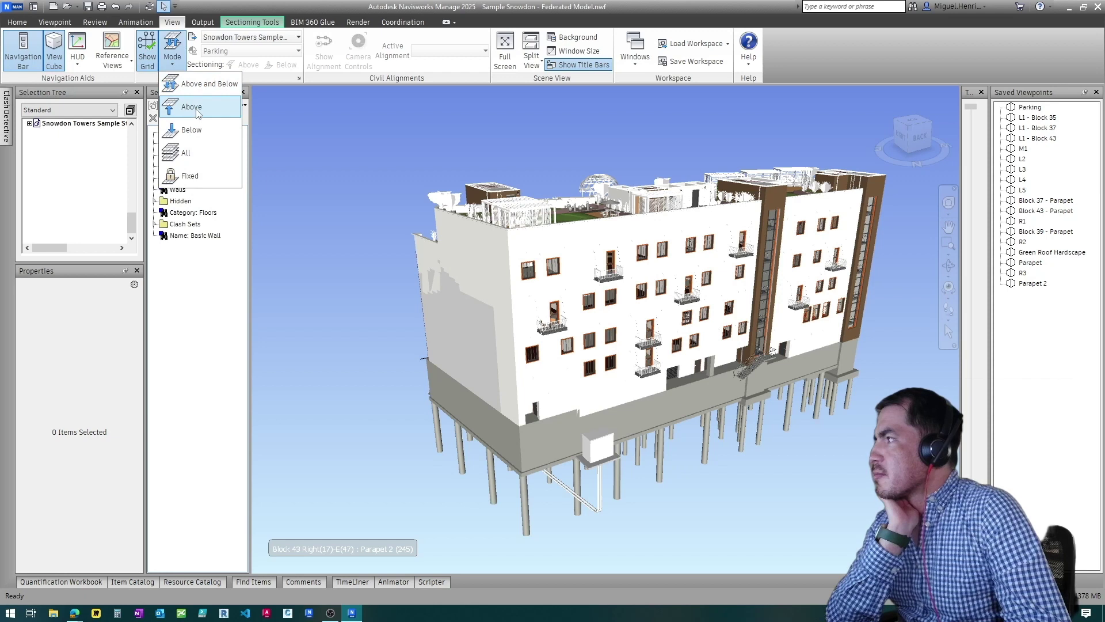
pyautogui.click(179, 68)
pyautogui.click(179, 61)
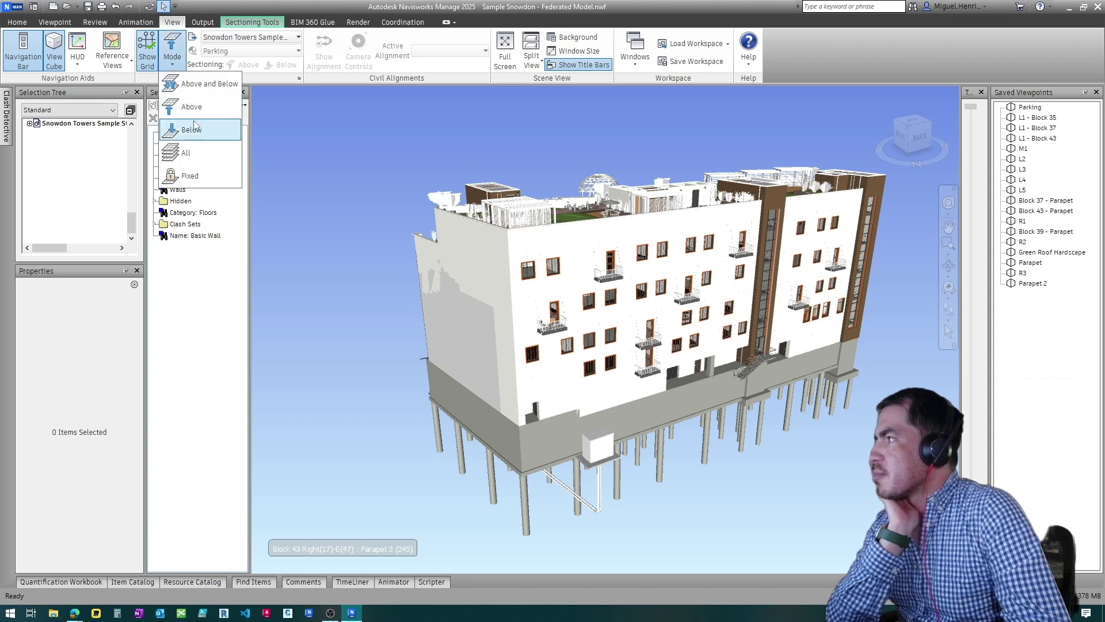
pyautogui.click(189, 80)
pyautogui.click(178, 68)
pyautogui.click(228, 39)
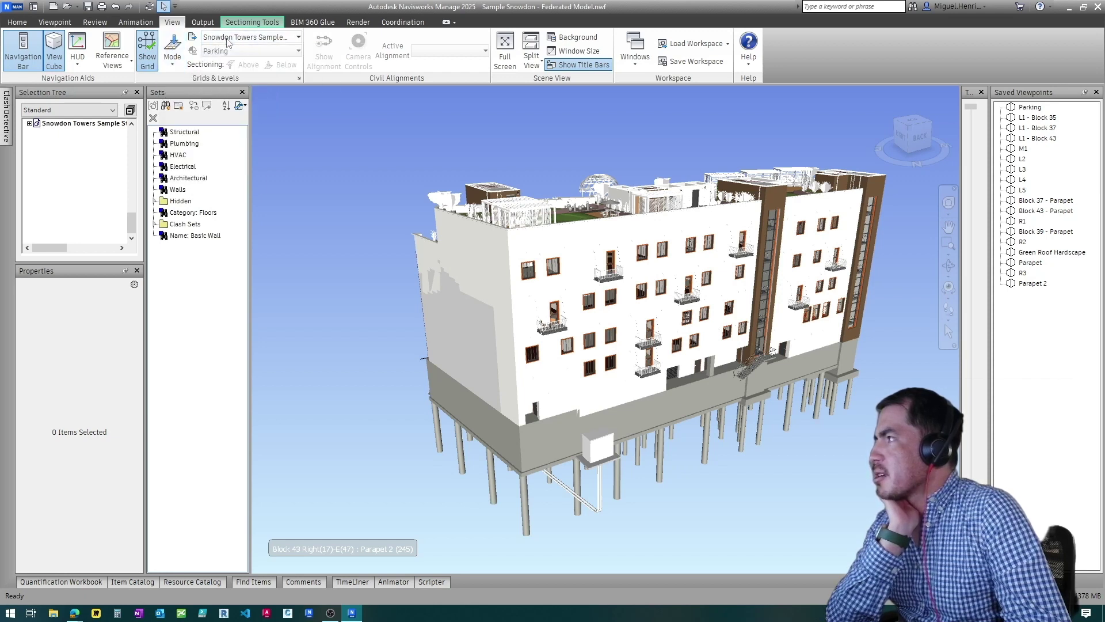
pyautogui.click(251, 63)
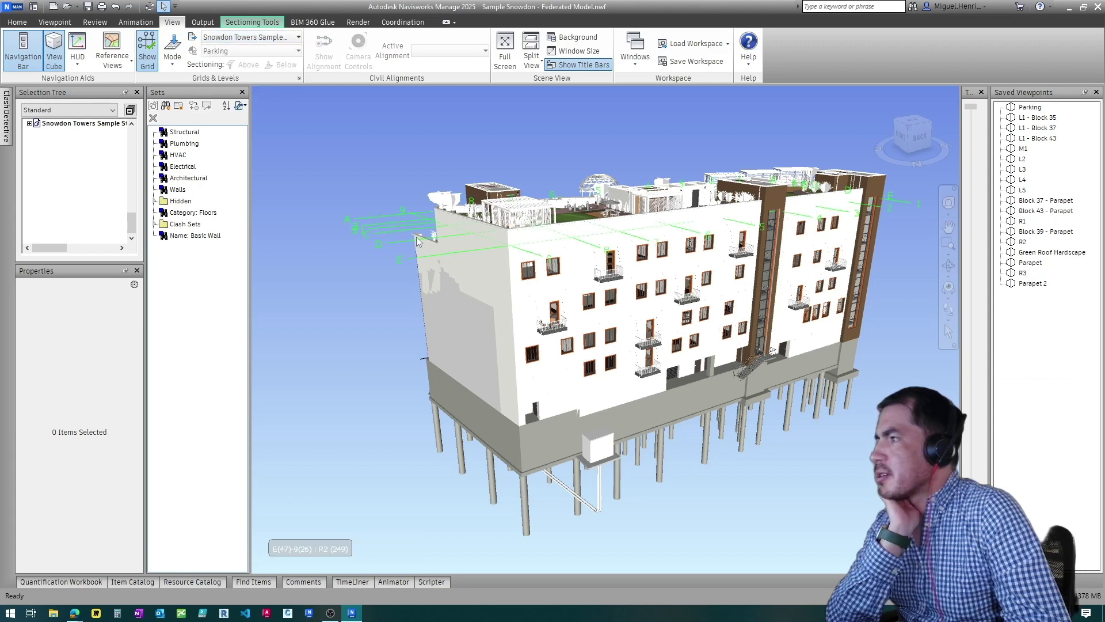
pyautogui.scroll(3, 447, 257)
pyautogui.scroll(3, 446, 257)
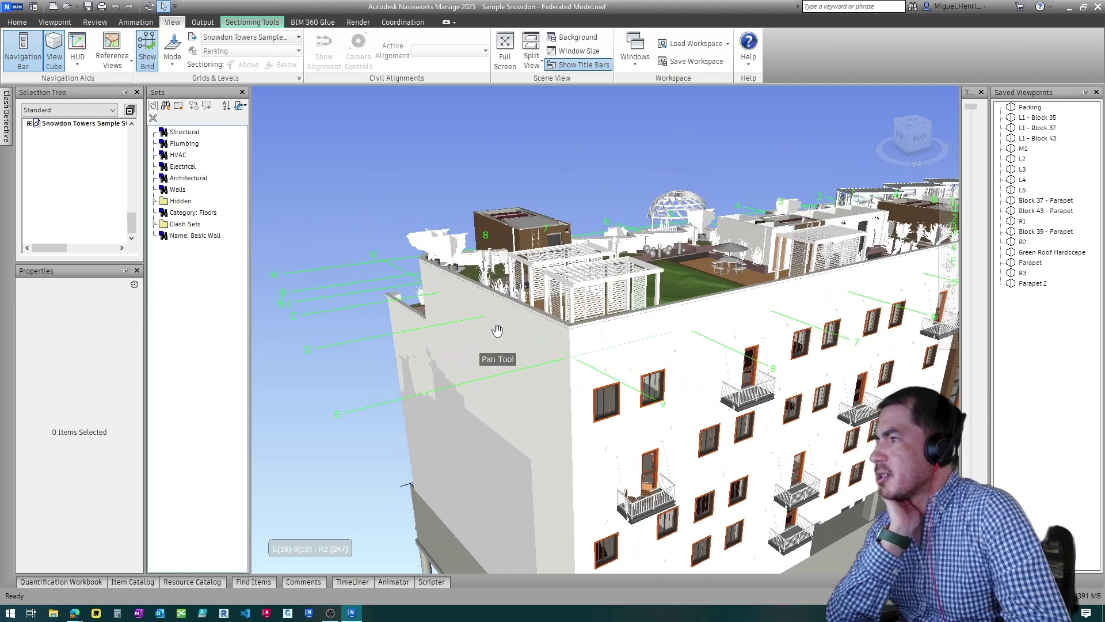
pyautogui.scroll(2, 496, 336)
pyautogui.scroll(-2, 496, 337)
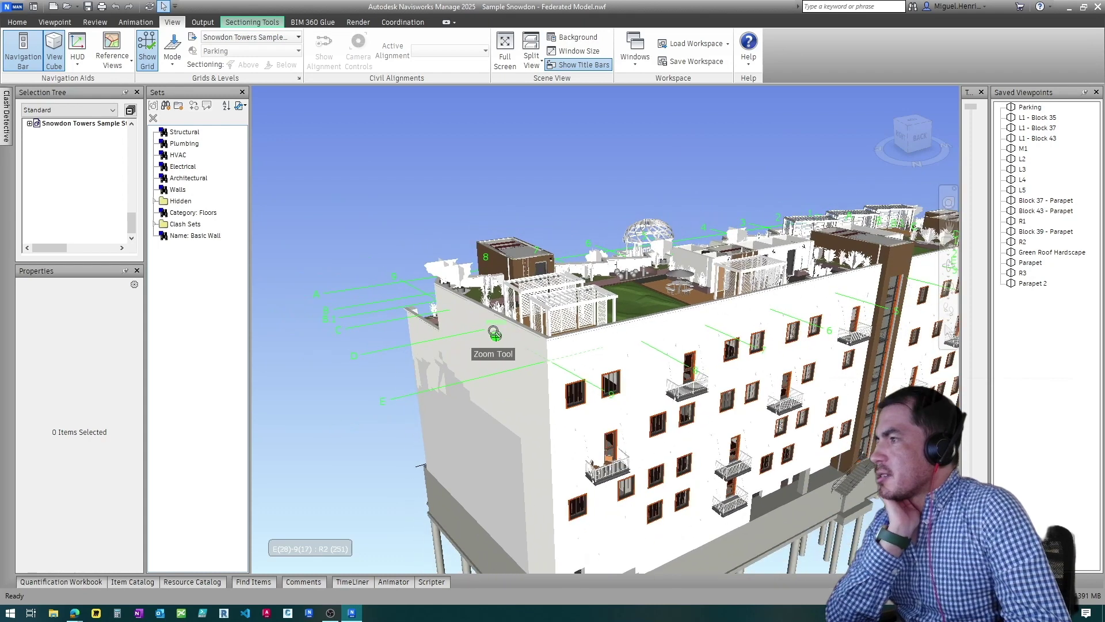
# Step: Switch grid mode to Above and orbit to see the grid at the building's base
pyautogui.click(173, 61)
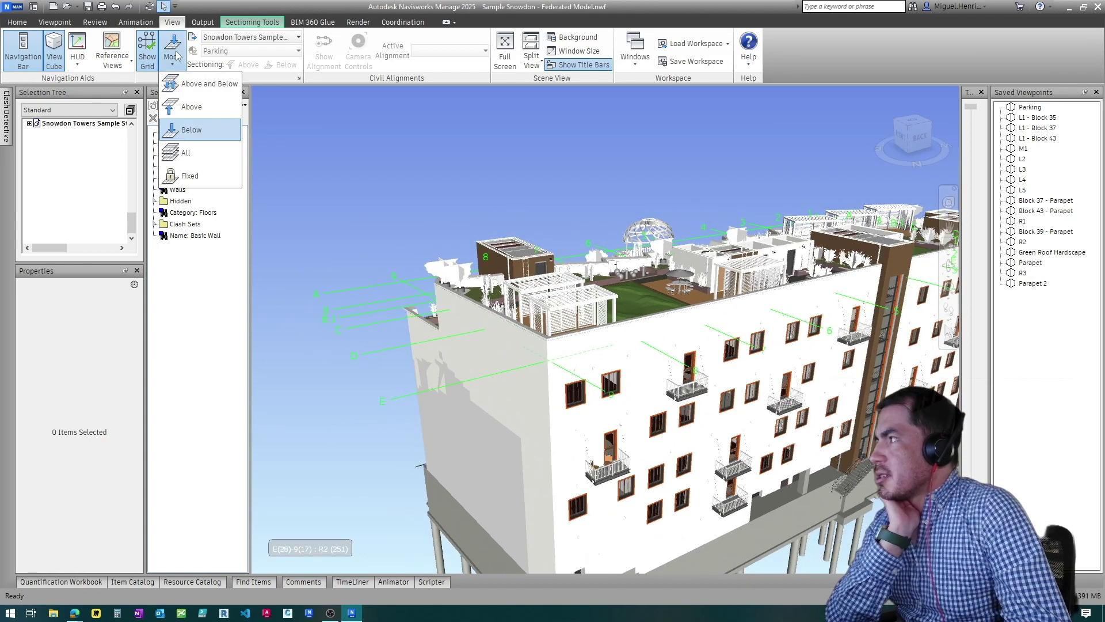
pyautogui.click(194, 107)
pyautogui.scroll(-6, 595, 373)
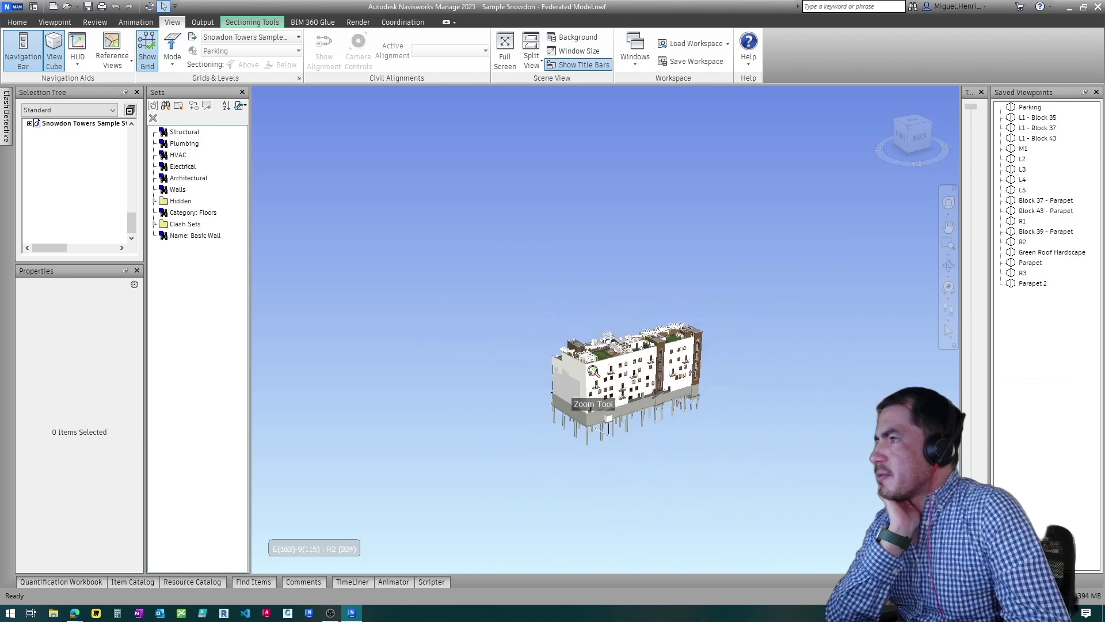
pyautogui.scroll(5, 594, 373)
pyautogui.scroll(2, 594, 373)
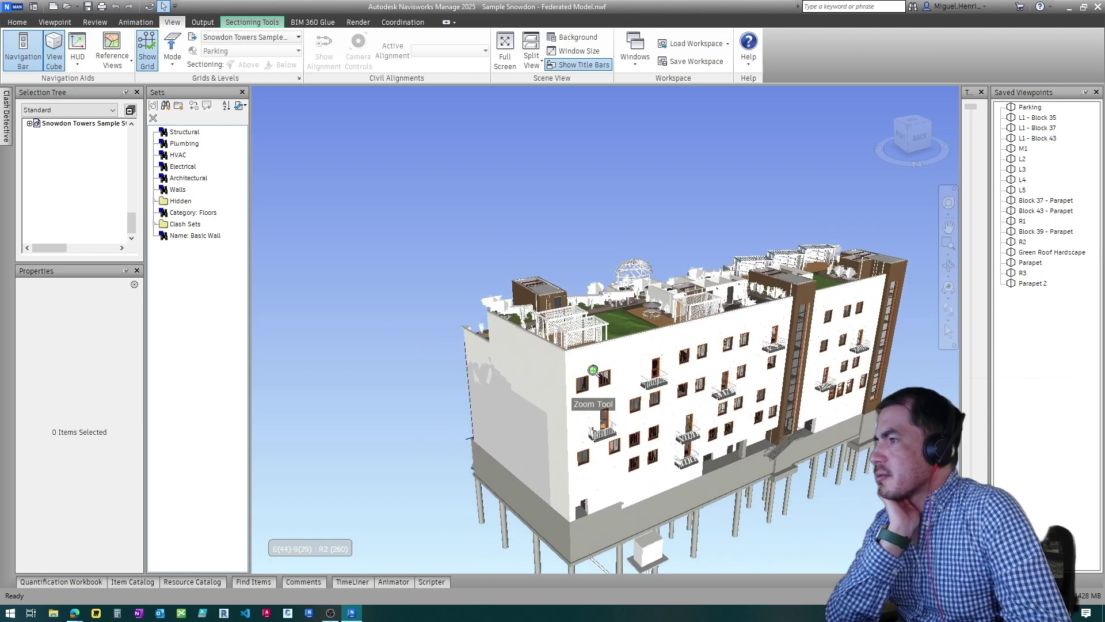
pyautogui.moveTo(594, 374)
pyautogui.keyDown('shift'); pyautogui.mouseDown(button='middle')
pyautogui.moveTo(594, 427)
pyautogui.moveTo(609, 266)
pyautogui.moveTo(579, 313)
pyautogui.moveTo(608, 505)
pyautogui.moveTo(603, 456)
pyautogui.mouseUp(button='middle'); pyautogui.keyUp('shift')
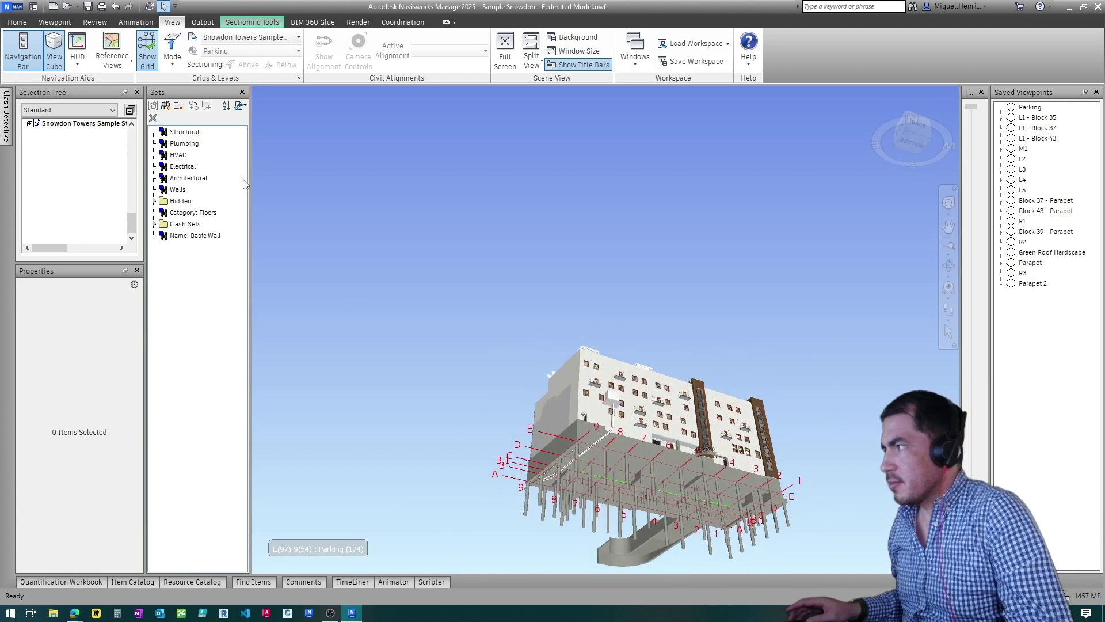
# Step: Set grid mode to Above again and orbit to view grid lines on the facade from overhead
pyautogui.click(173, 64)
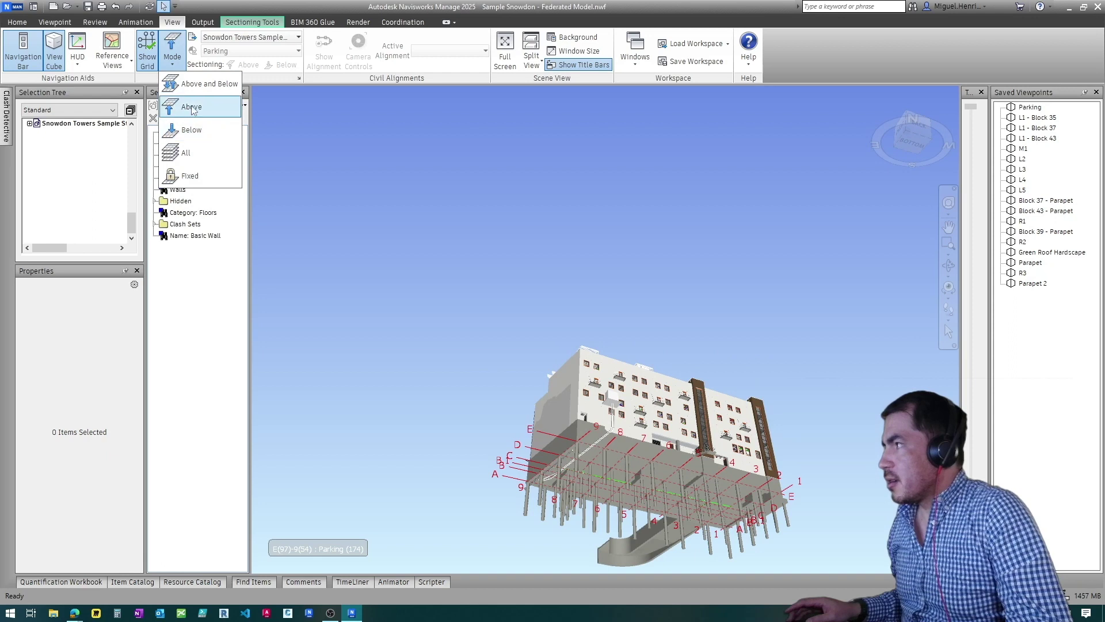
pyautogui.click(209, 84)
pyautogui.moveTo(609, 449)
pyautogui.keyDown('shift'); pyautogui.mouseDown(button='middle')
pyautogui.moveTo(616, 490)
pyautogui.moveTo(610, 442)
pyautogui.moveTo(609, 466)
pyautogui.mouseUp(button='middle'); pyautogui.keyUp('shift')
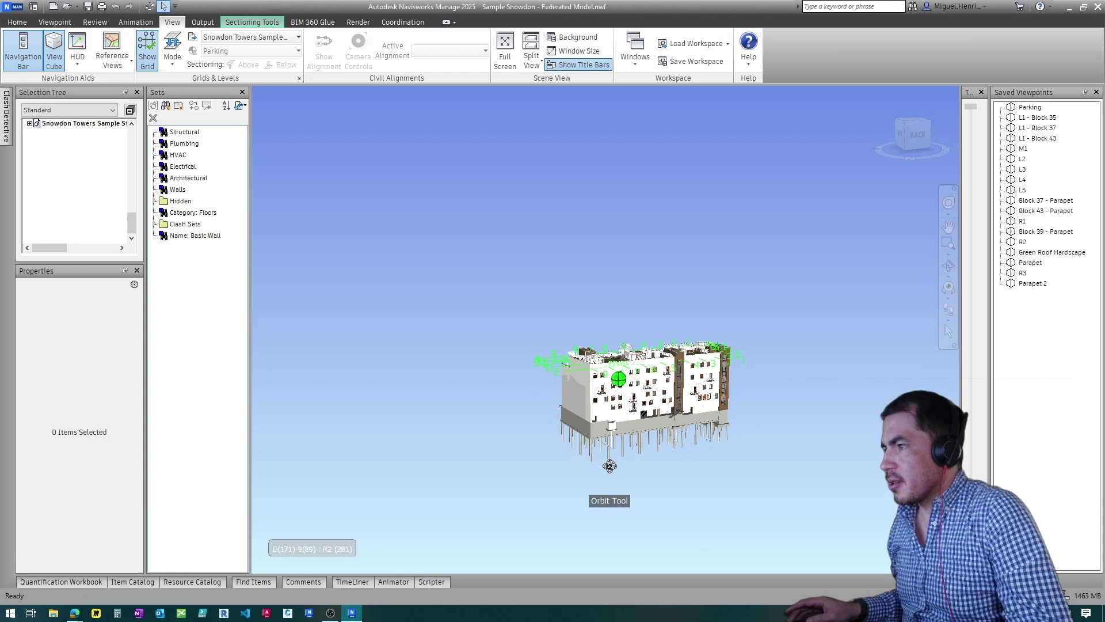
pyautogui.click(174, 65)
pyautogui.click(192, 152)
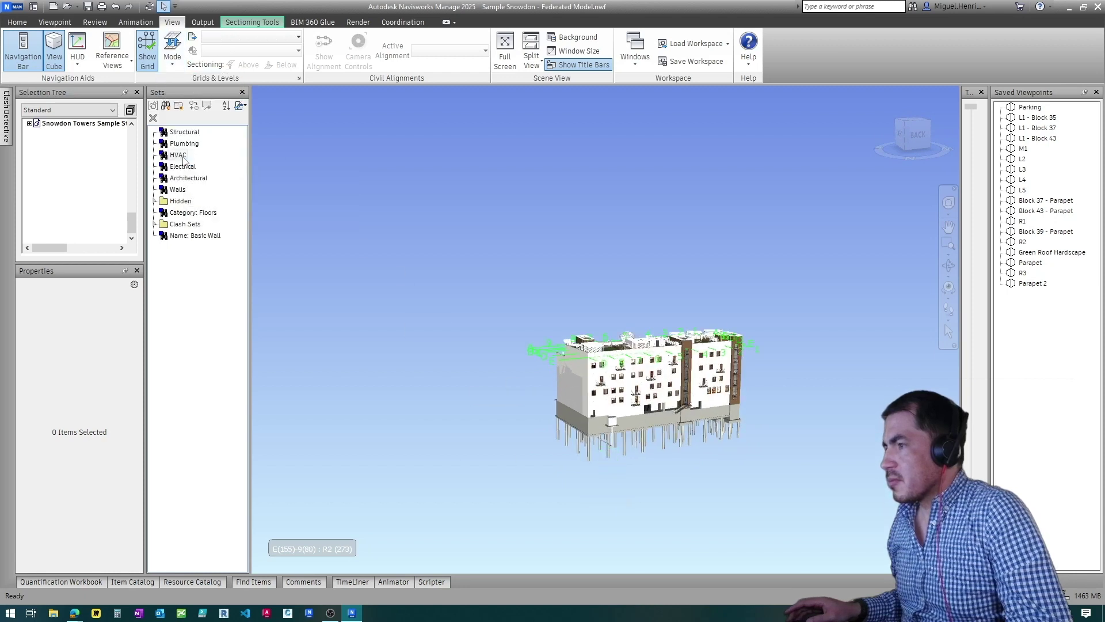
pyautogui.scroll(6, 610, 373)
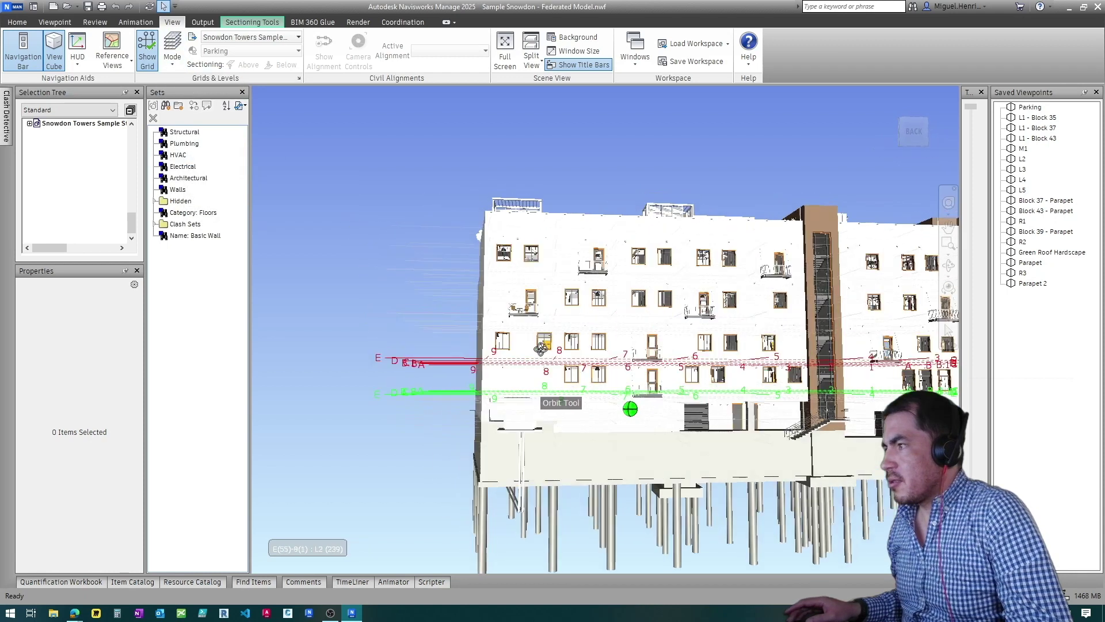
pyautogui.moveTo(630, 406)
pyautogui.keyDown('shift'); pyautogui.mouseDown(button='middle')
pyautogui.moveTo(530, 346)
pyautogui.moveTo(532, 402)
pyautogui.moveTo(497, 302)
pyautogui.mouseUp(button='middle'); pyautogui.keyUp('shift')
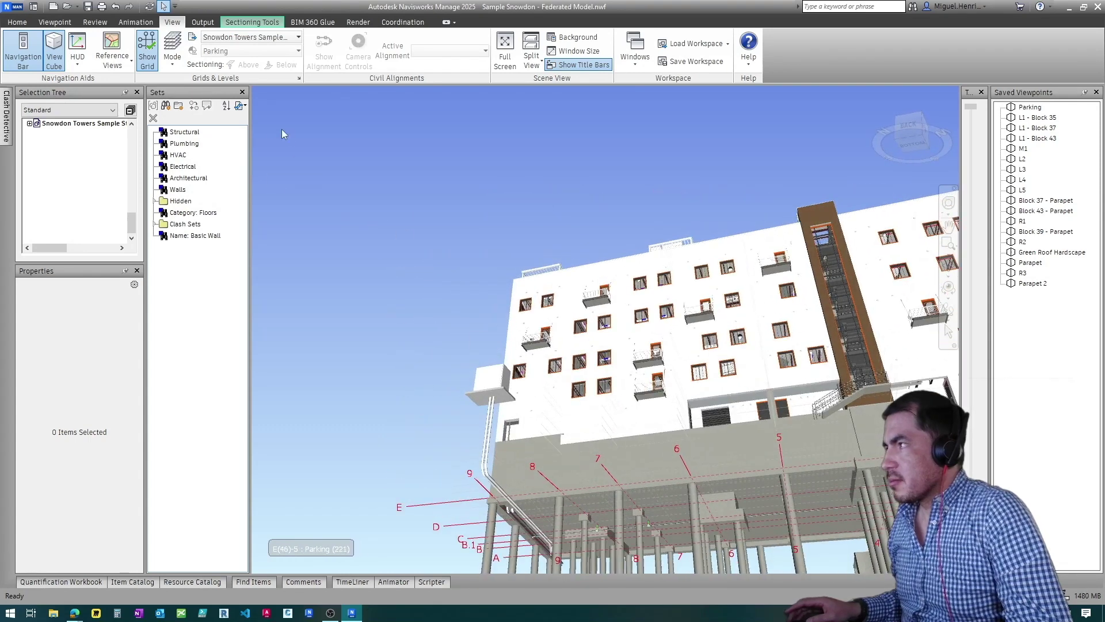
# Step: Pick another grid section mode, orbit to view the Parking-level grid from below, then bring Edge forward
pyautogui.click(177, 60)
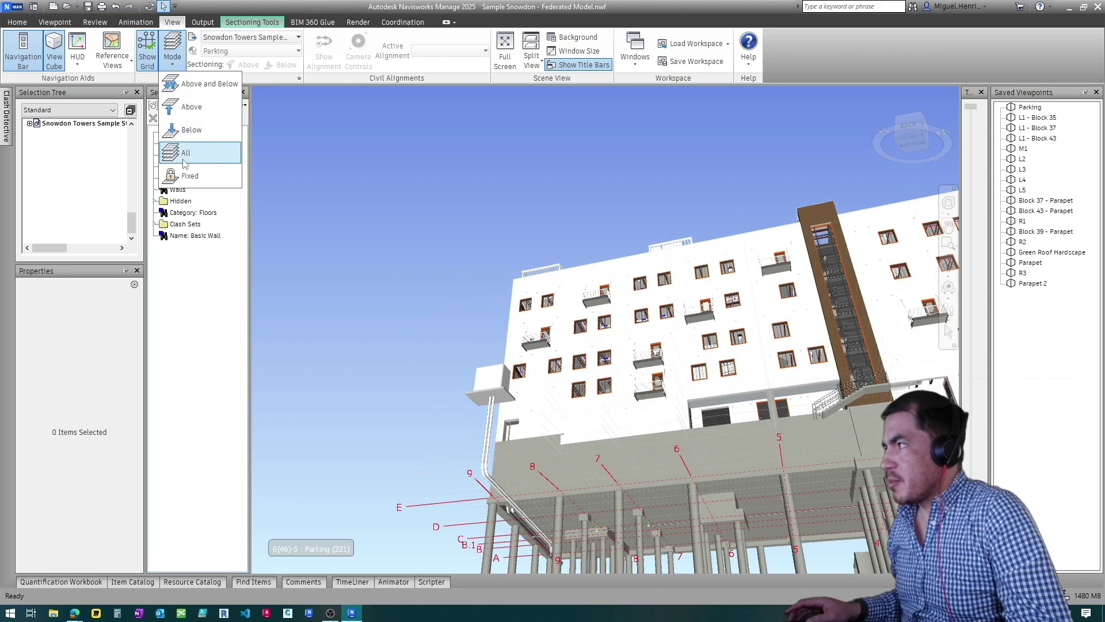
pyautogui.click(192, 107)
pyautogui.moveTo(596, 345)
pyautogui.keyDown('shift'); pyautogui.mouseDown(button='middle')
pyautogui.moveTo(647, 446)
pyautogui.moveTo(622, 381)
pyautogui.moveTo(620, 393)
pyautogui.moveTo(624, 241)
pyautogui.mouseUp(button='middle'); pyautogui.keyUp('shift')
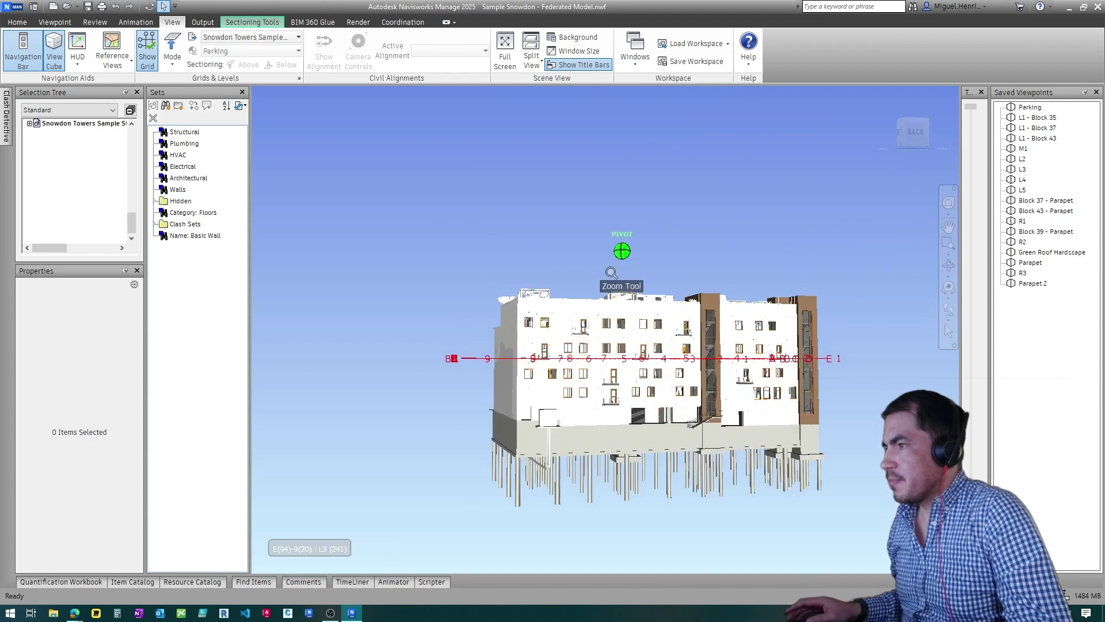
pyautogui.scroll(3, 580, 354)
pyautogui.moveTo(580, 355)
pyautogui.keyDown('shift'); pyautogui.mouseDown(button='middle')
pyautogui.moveTo(581, 244)
pyautogui.moveTo(535, 306)
pyautogui.moveTo(591, 403)
pyautogui.moveTo(593, 389)
pyautogui.mouseUp(button='middle'); pyautogui.keyUp('shift')
pyautogui.scroll(-5, 581, 243)
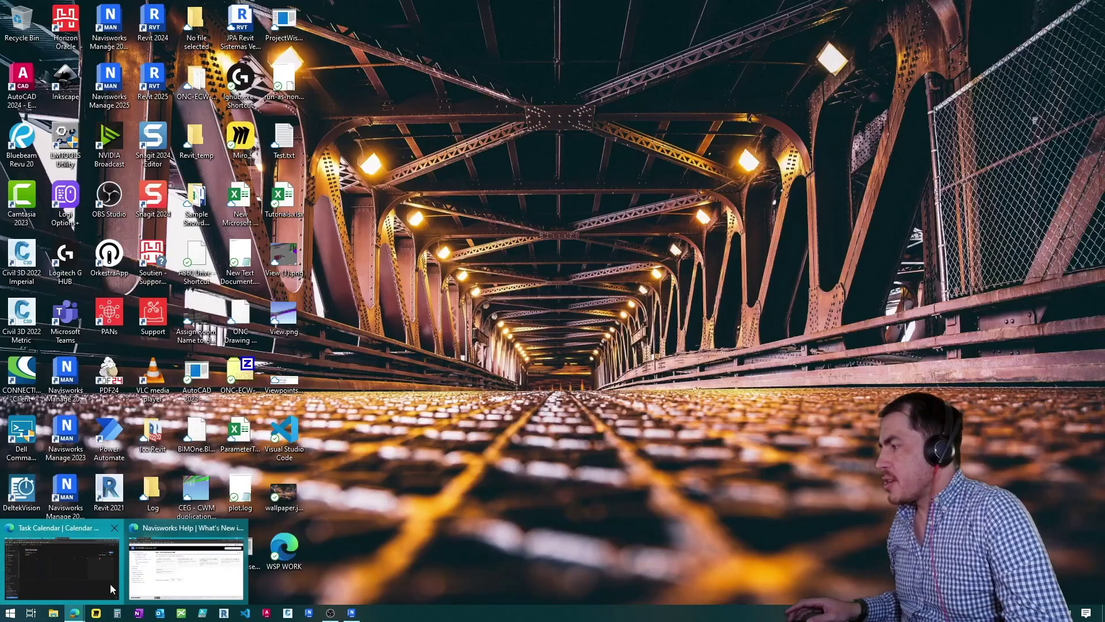
pyautogui.click(186, 565)
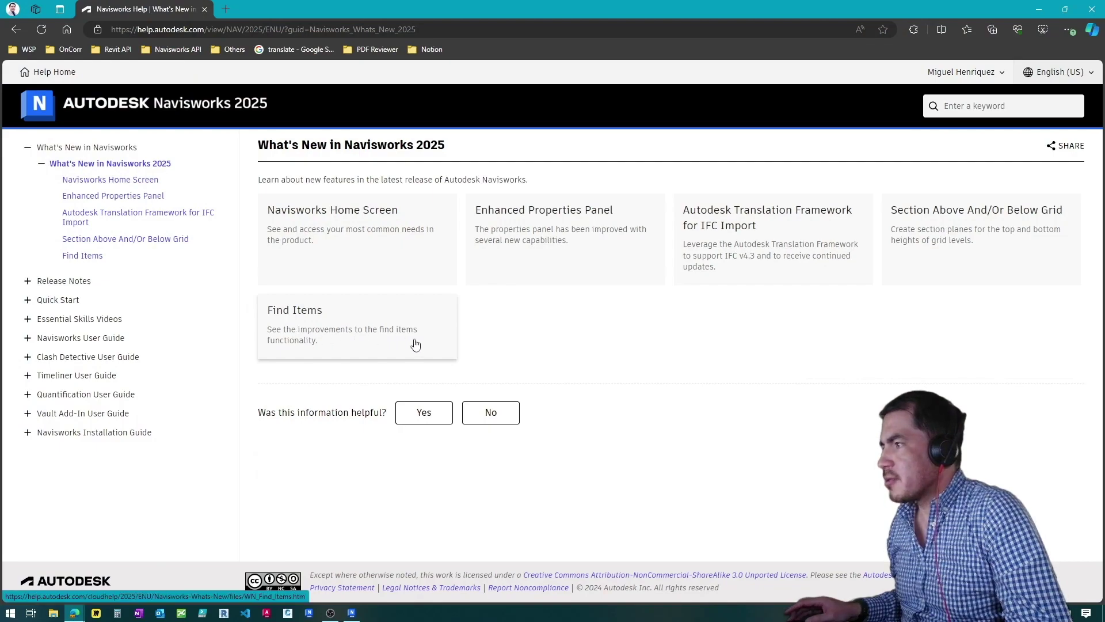
# Step: Read the Find Items help article in Edge, then return to the Navisworks model on the Home ribbon
pyautogui.click(306, 341)
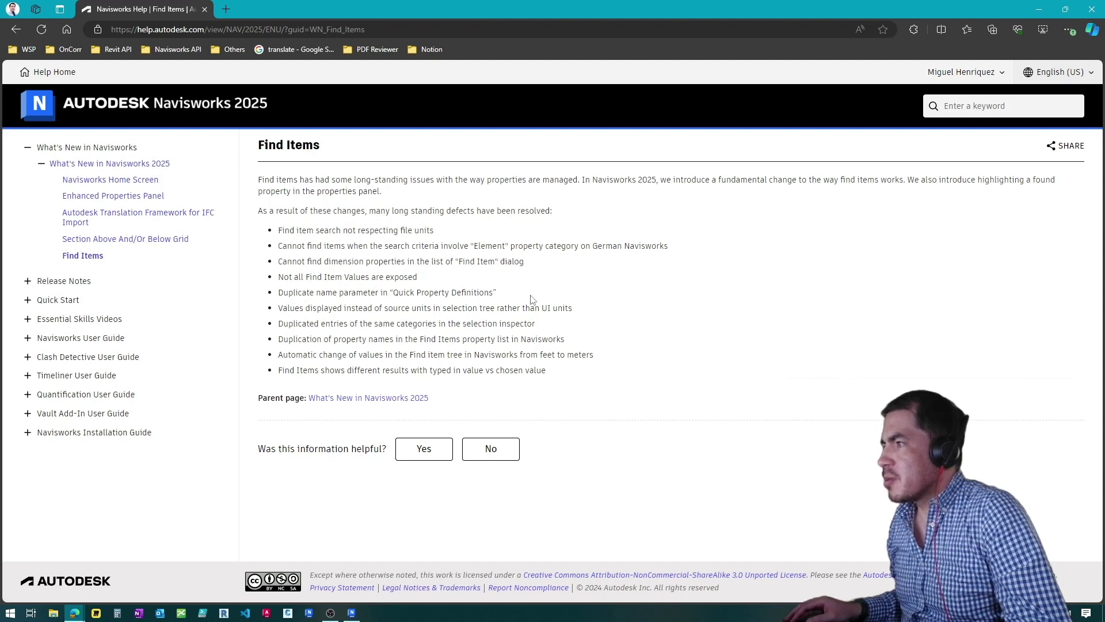
pyautogui.click(1030, 11)
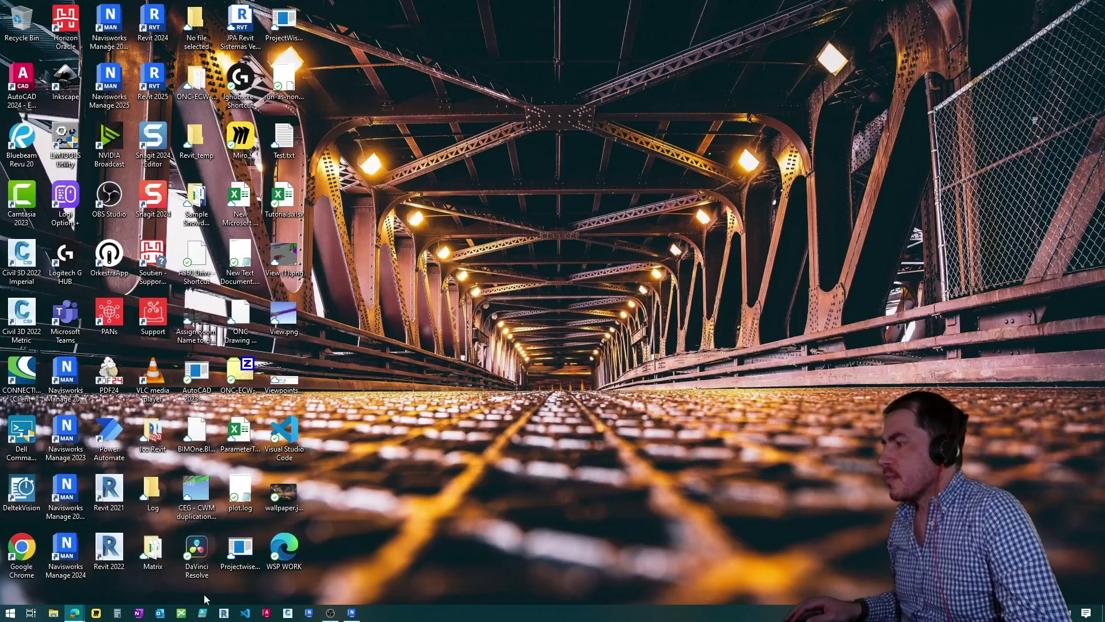
pyautogui.click(353, 614)
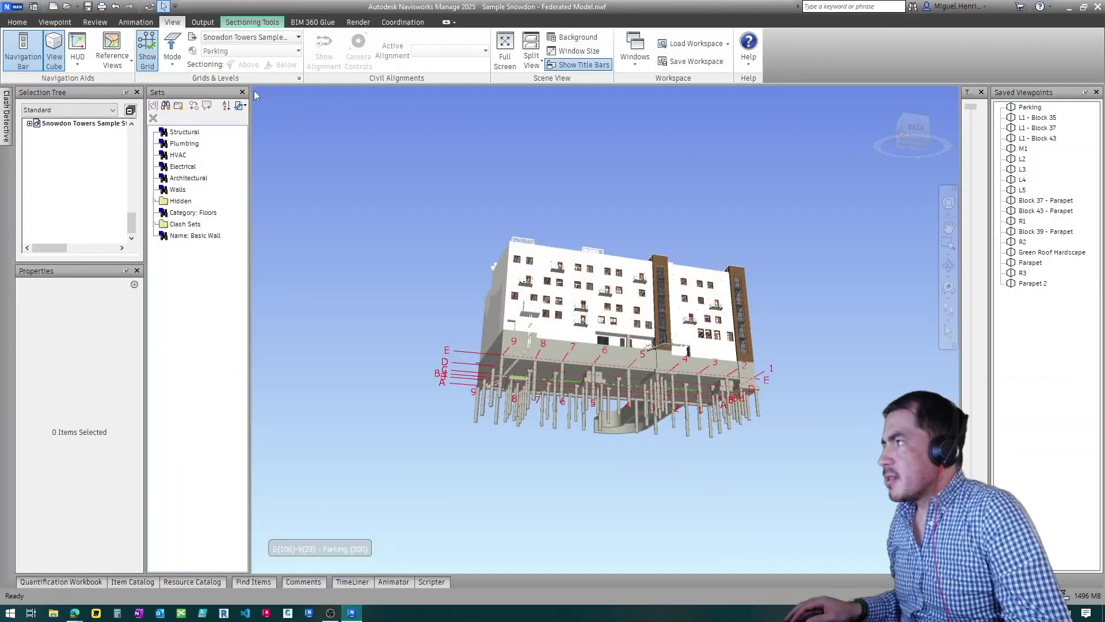
pyautogui.click(19, 22)
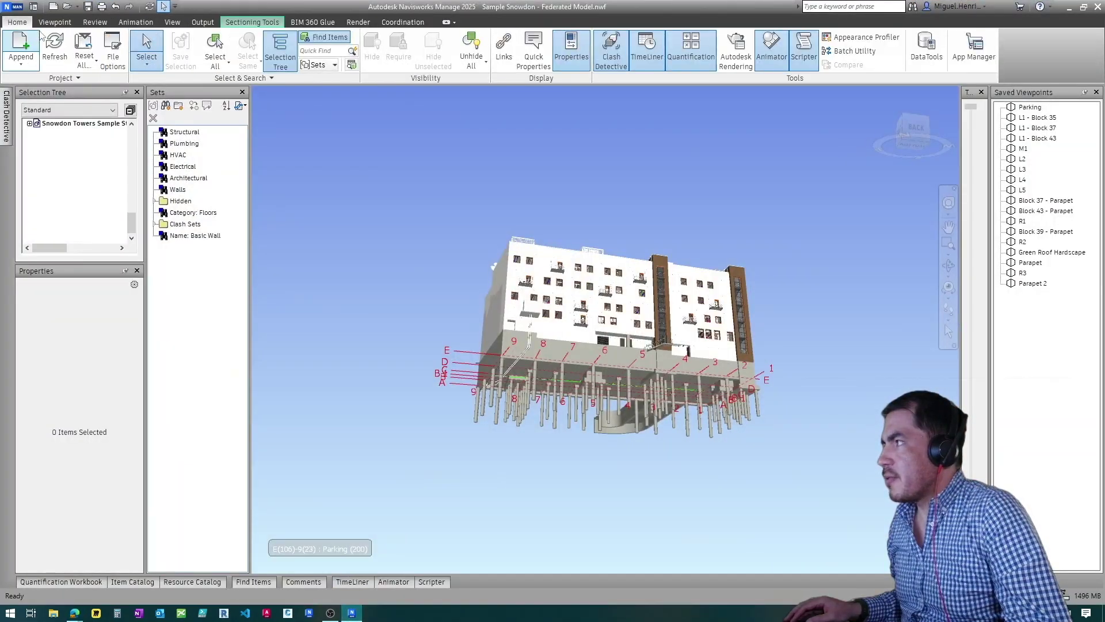
# Step: Bring up Find Items and review the right-click options on the Basic Wall condition row without changing anything
pyautogui.click(324, 39)
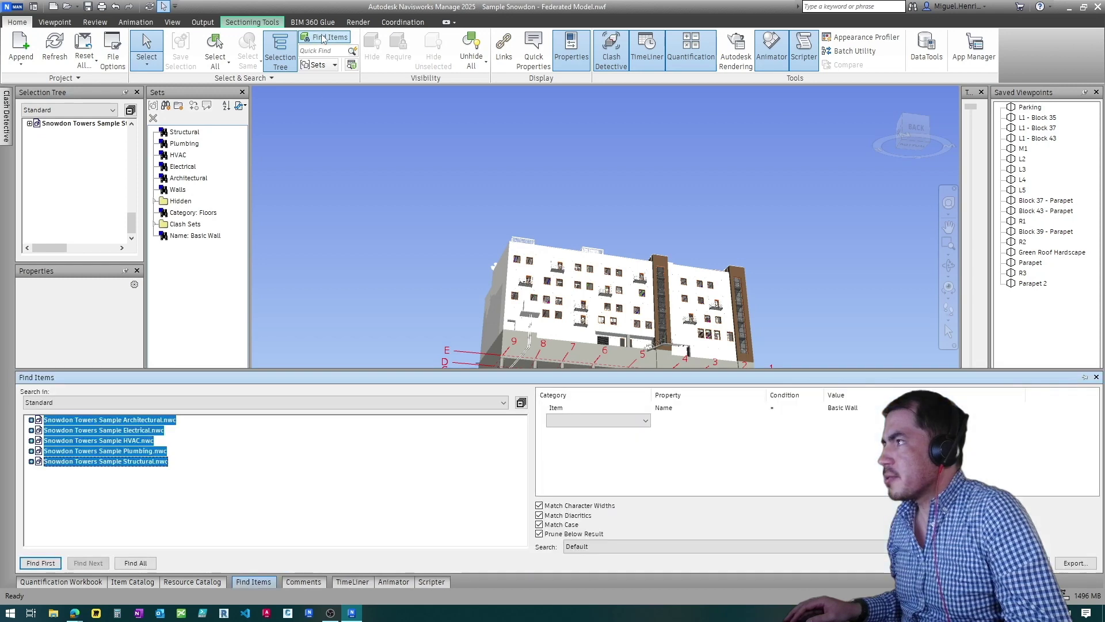
pyautogui.rightClick(553, 411)
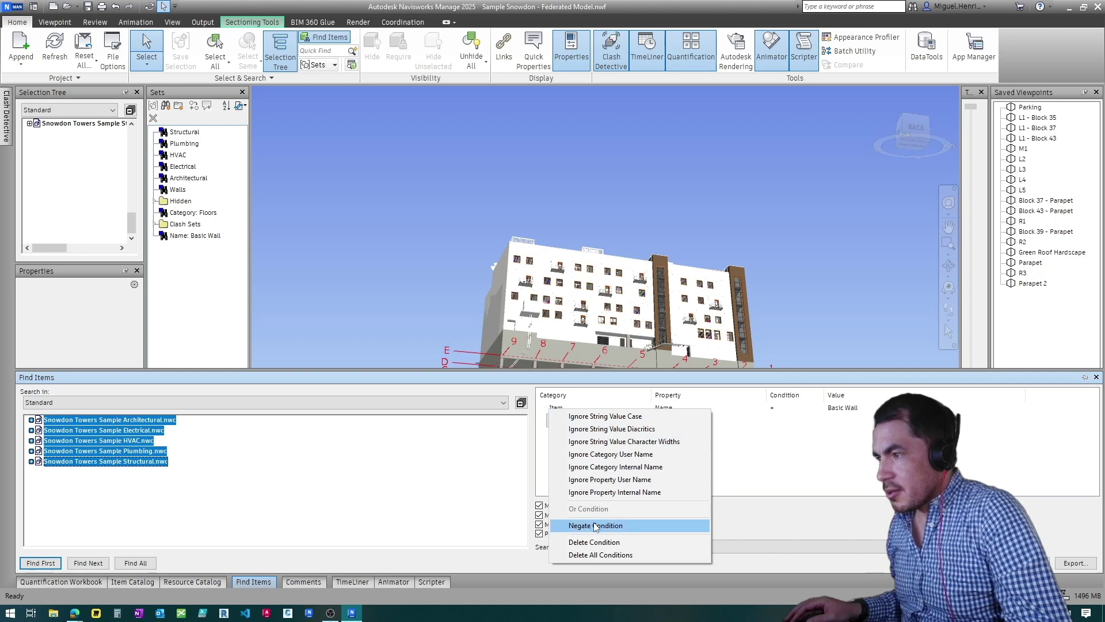
pyautogui.click(547, 410)
pyautogui.rightClick(547, 410)
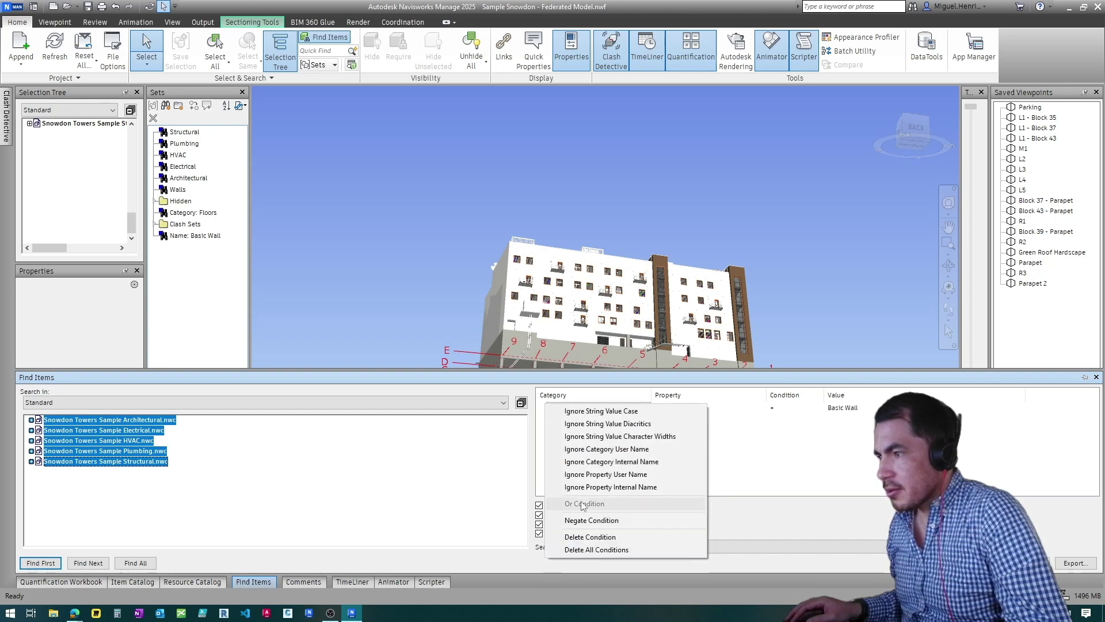
pyautogui.click(740, 473)
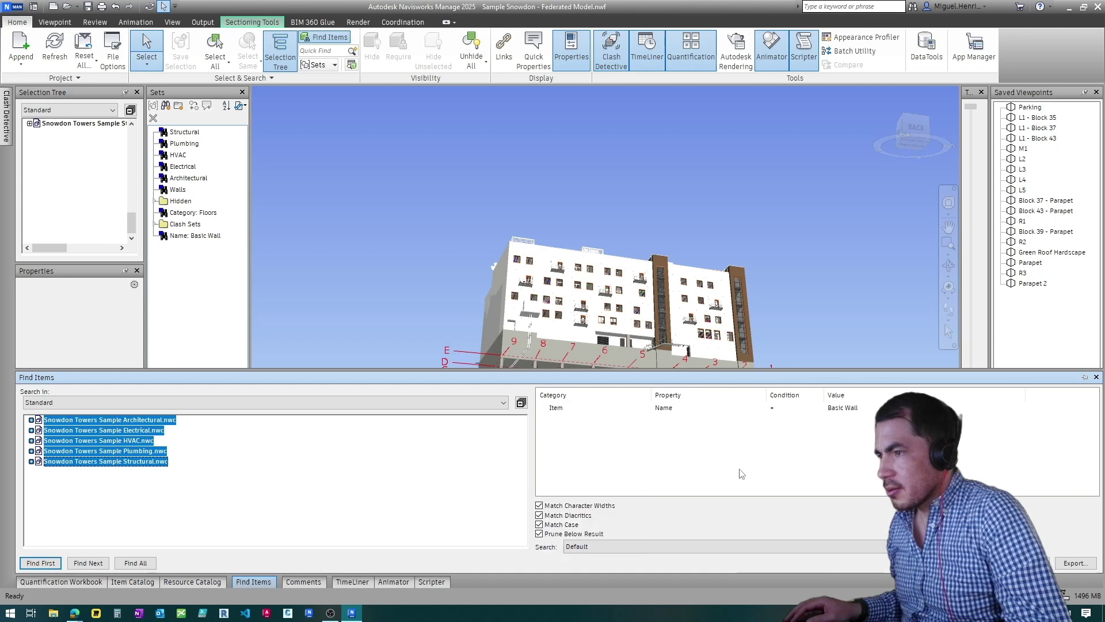
# Step: Start a second condition row beneath Name = Basic Wall with category Item
pyautogui.click(570, 421)
pyautogui.click(600, 424)
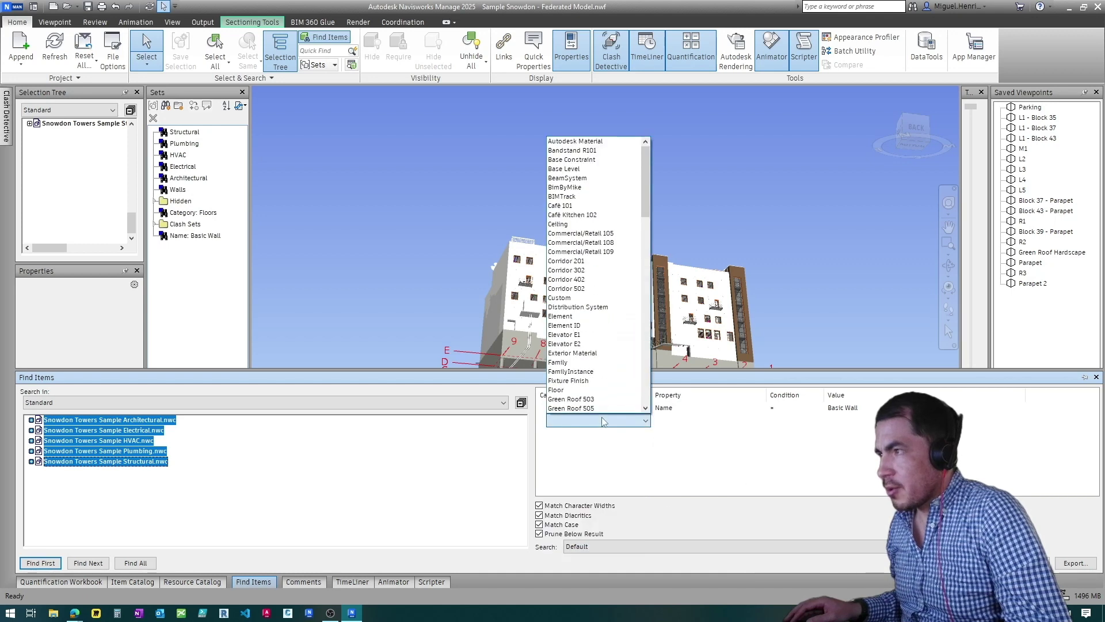
pyautogui.scroll(-6, 587, 285)
pyautogui.scroll(-4, 579, 311)
pyautogui.scroll(-2, 574, 322)
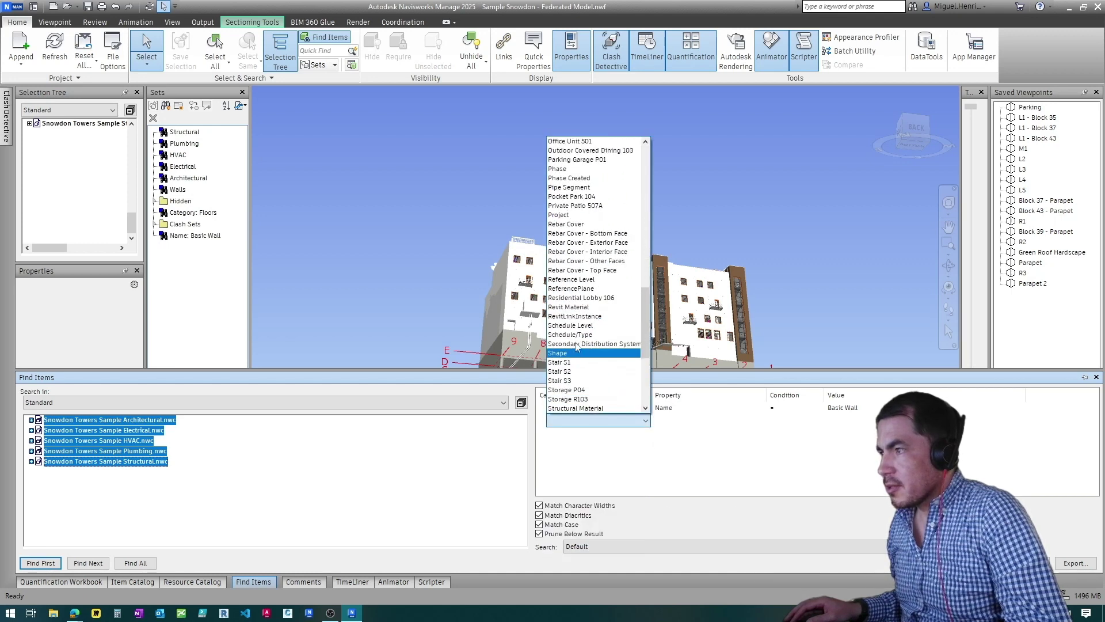
pyautogui.scroll(6, 587, 321)
pyautogui.scroll(-4, 589, 322)
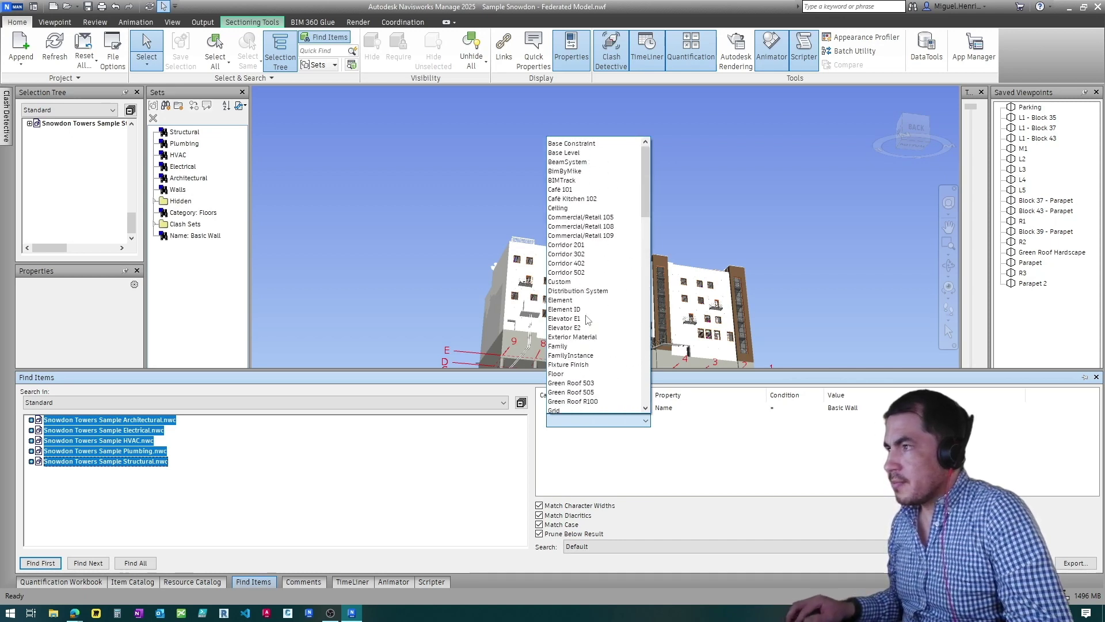
pyautogui.scroll(8, 589, 321)
pyautogui.scroll(-2, 590, 321)
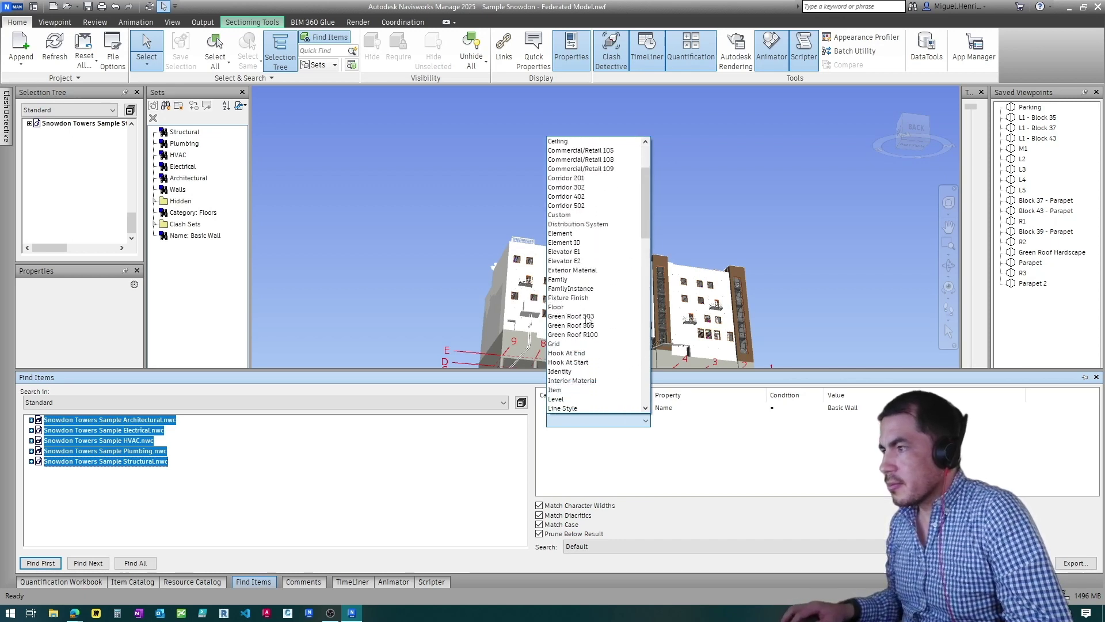
pyautogui.click(570, 384)
pyautogui.click(708, 420)
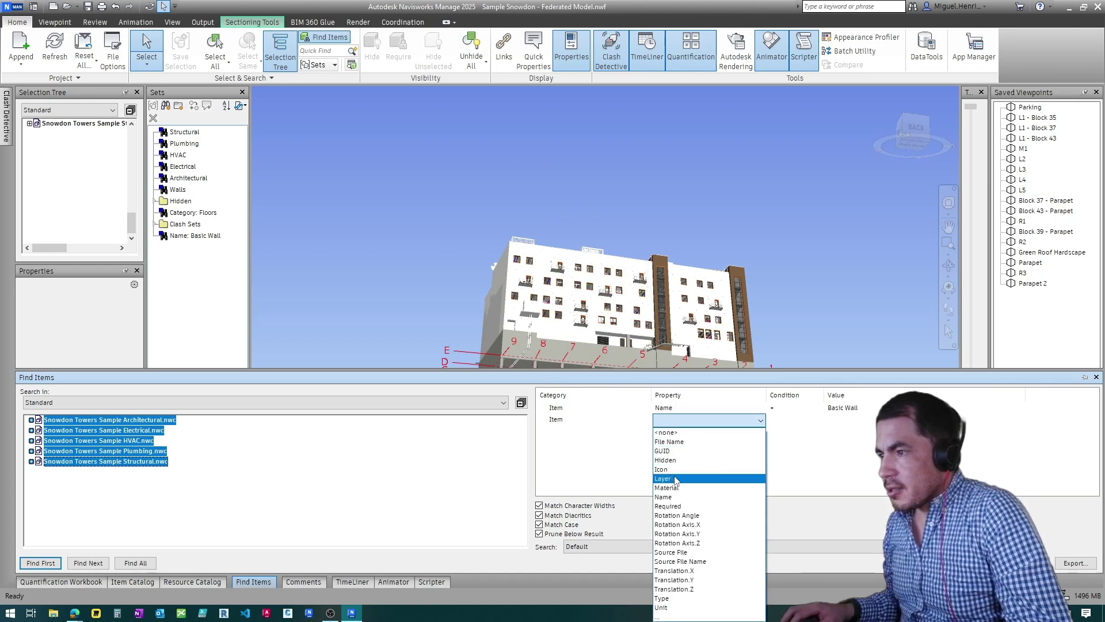
# Step: Complete the second condition as Item Layer = L1 - Block 37
pyautogui.click(677, 487)
pyautogui.click(780, 423)
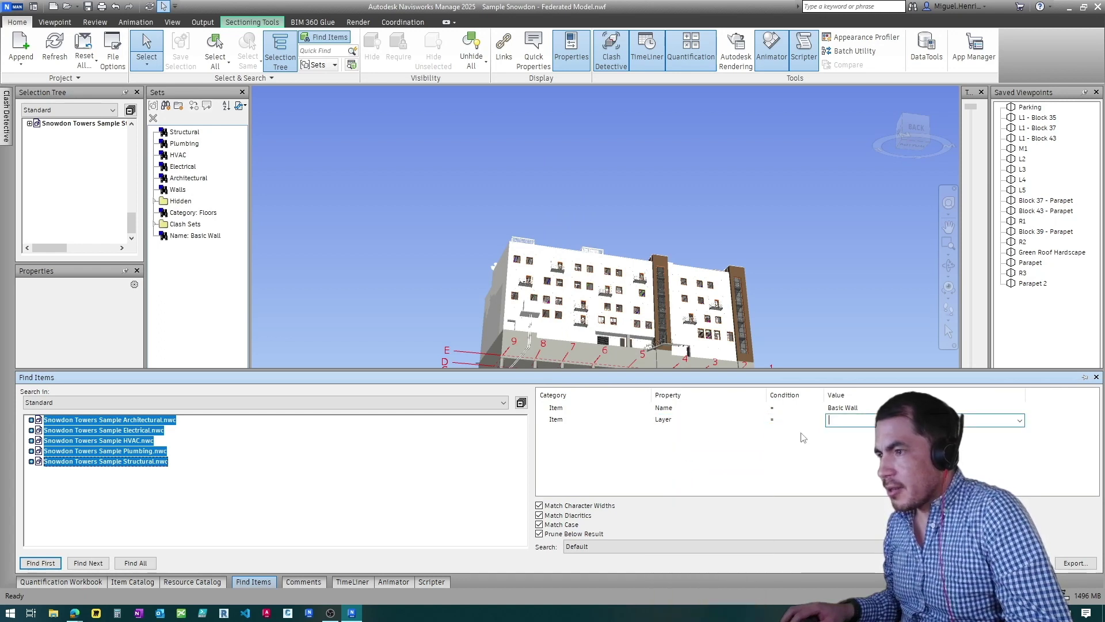
pyautogui.click(1019, 421)
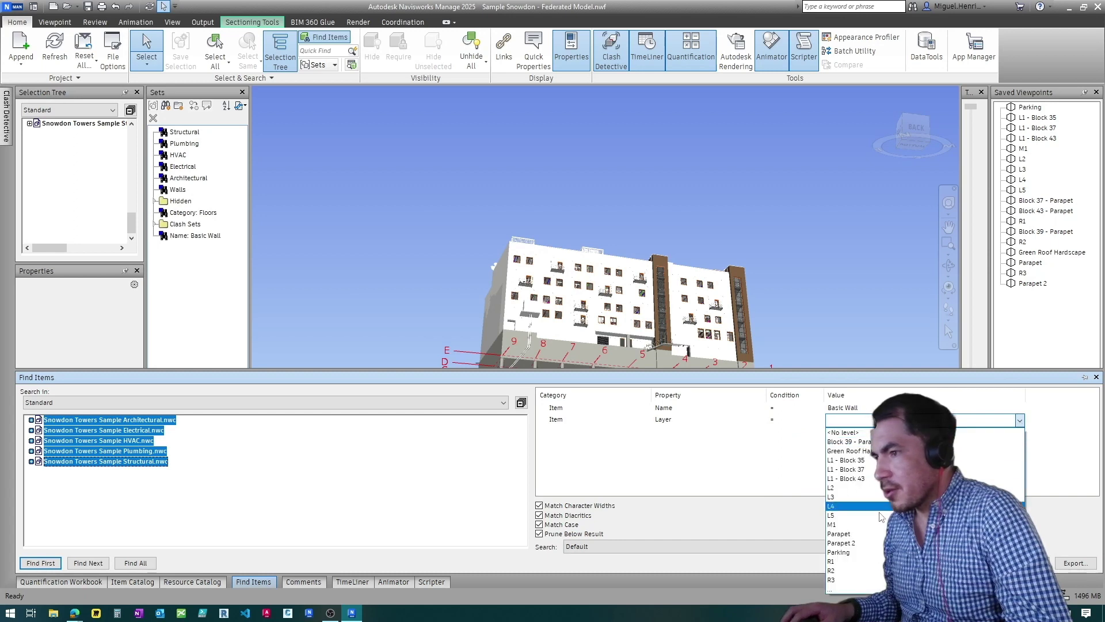
pyautogui.click(859, 471)
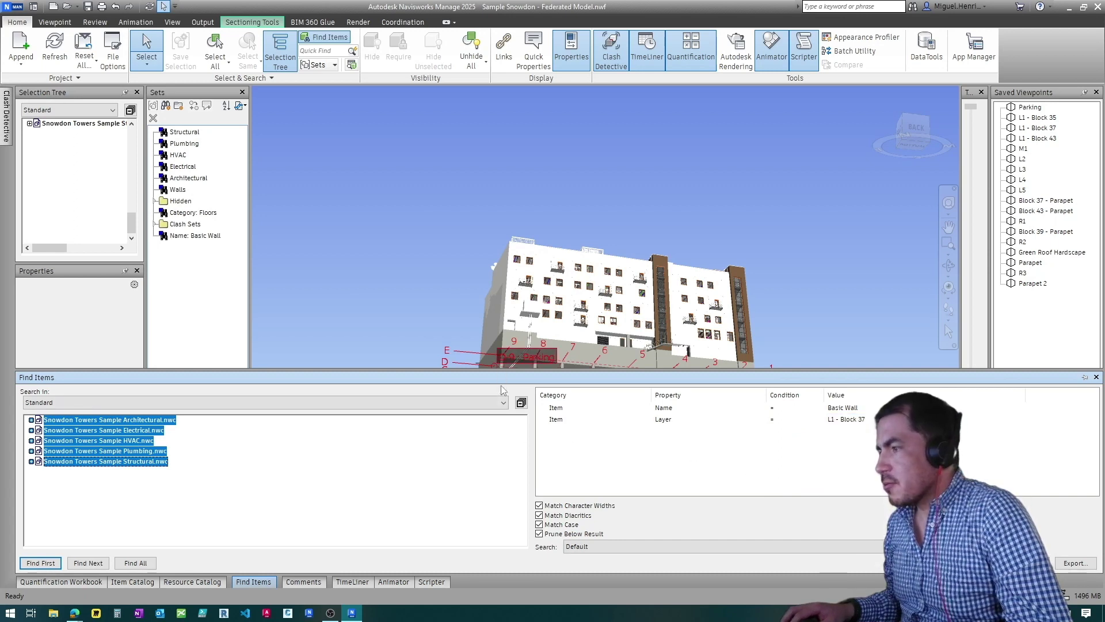
# Step: Join the Layer condition as an Or condition and keep the search scope at Default
pyautogui.rightClick(556, 424)
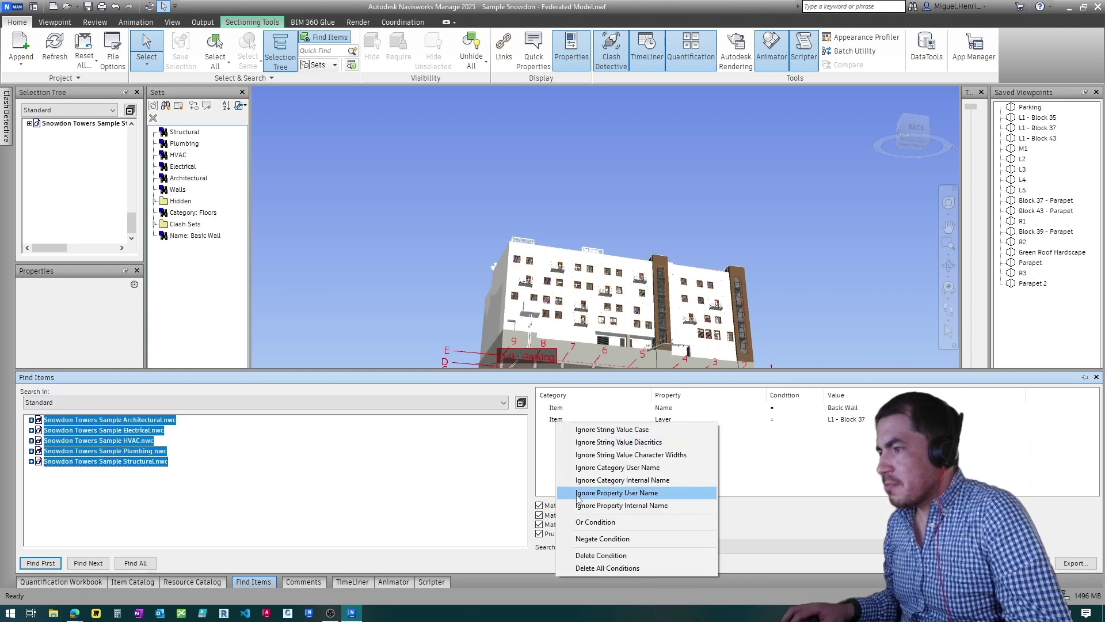
pyautogui.click(590, 524)
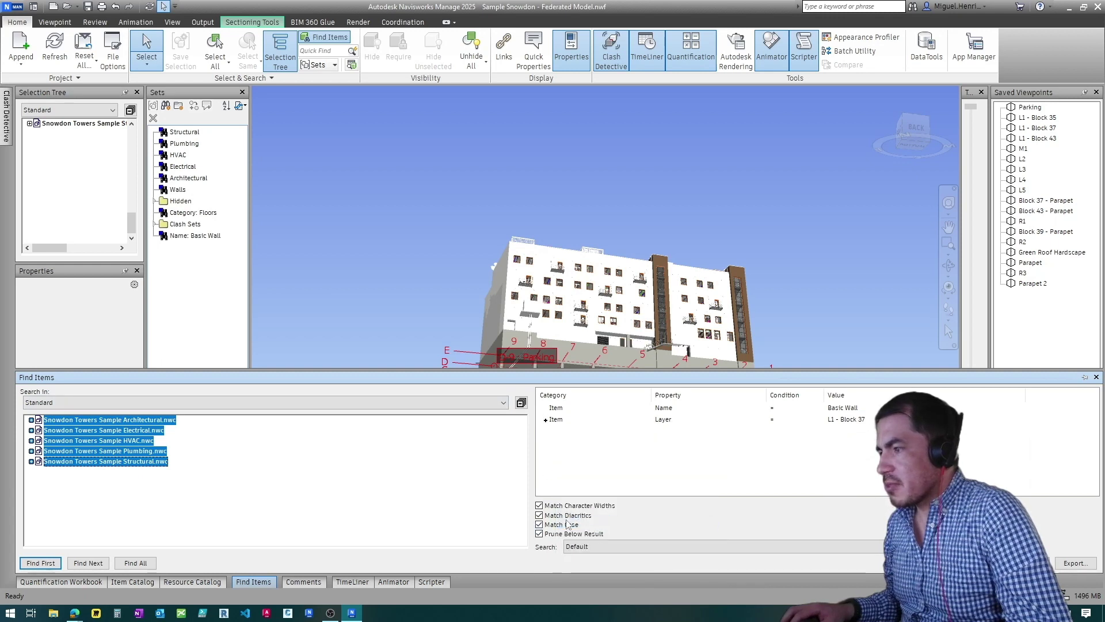
pyautogui.click(600, 547)
pyautogui.click(616, 484)
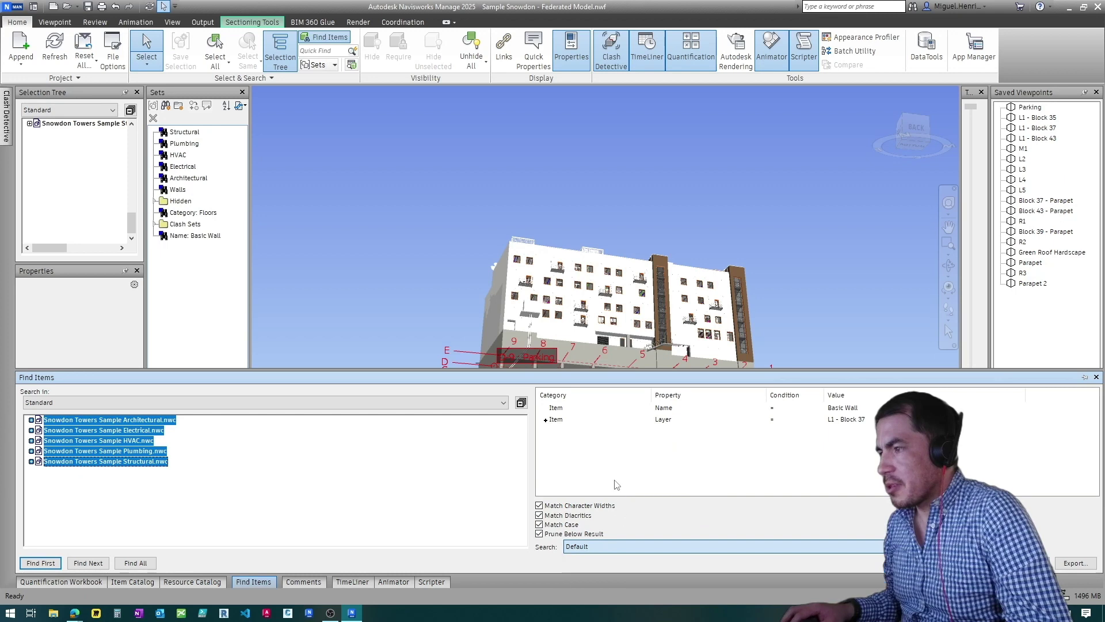